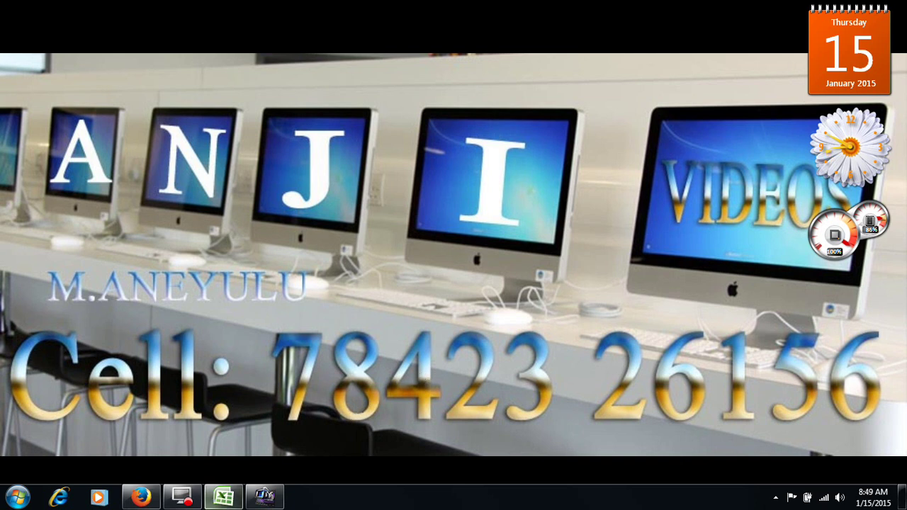
Switch to the std workbook in Excel.
{"action": "left_click", "coordinate": [224, 499]}
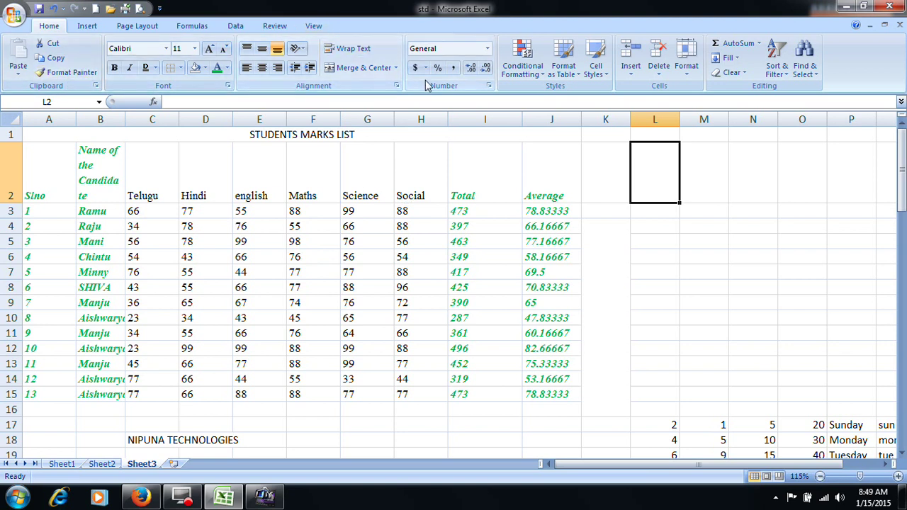
Examine the rows, columns and individual cells of the students marks list on Sheet3.
{"action": "left_click", "coordinate": [239, 238]}
{"action": "left_click", "coordinate": [83, 198]}
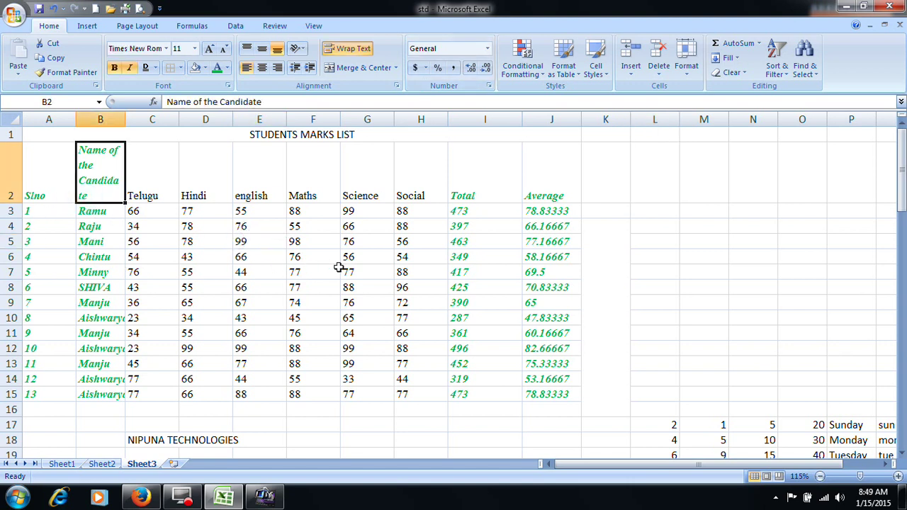
{"action": "left_click_drag", "start_coordinate": [50, 262], "coordinate": [501, 261]}
{"action": "left_click_drag", "start_coordinate": [26, 286], "coordinate": [553, 289]}
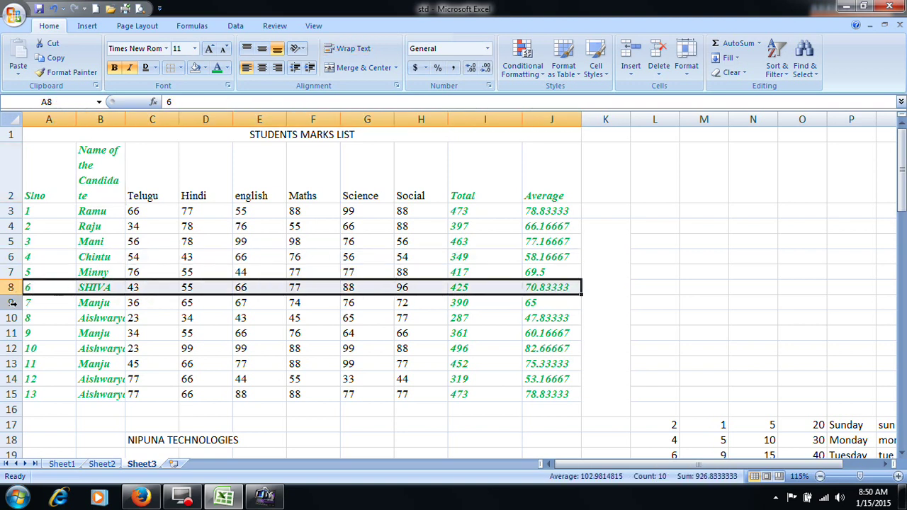
{"action": "left_click_drag", "start_coordinate": [51, 303], "coordinate": [197, 303]}
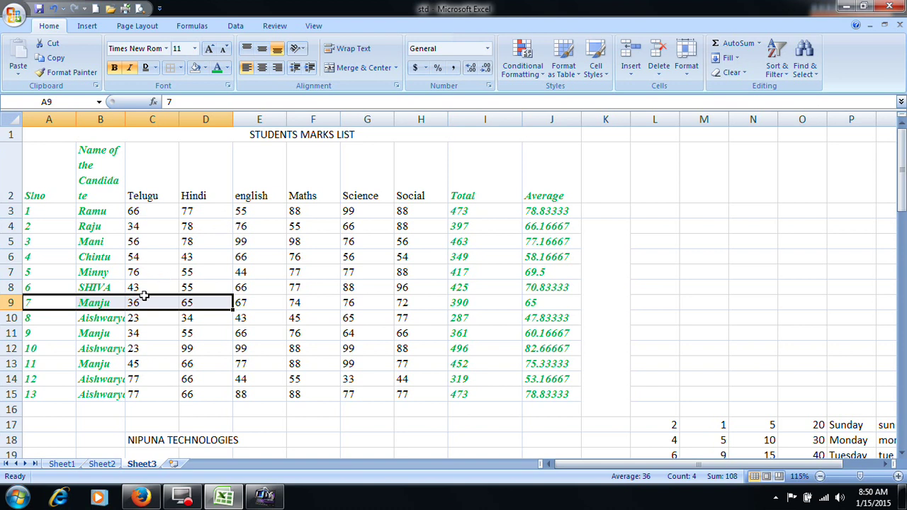
{"action": "left_click", "coordinate": [275, 305]}
{"action": "left_click_drag", "start_coordinate": [46, 305], "coordinate": [379, 305]}
{"action": "left_click_drag", "start_coordinate": [197, 154], "coordinate": [206, 353]}
{"action": "left_click", "coordinate": [205, 314]}
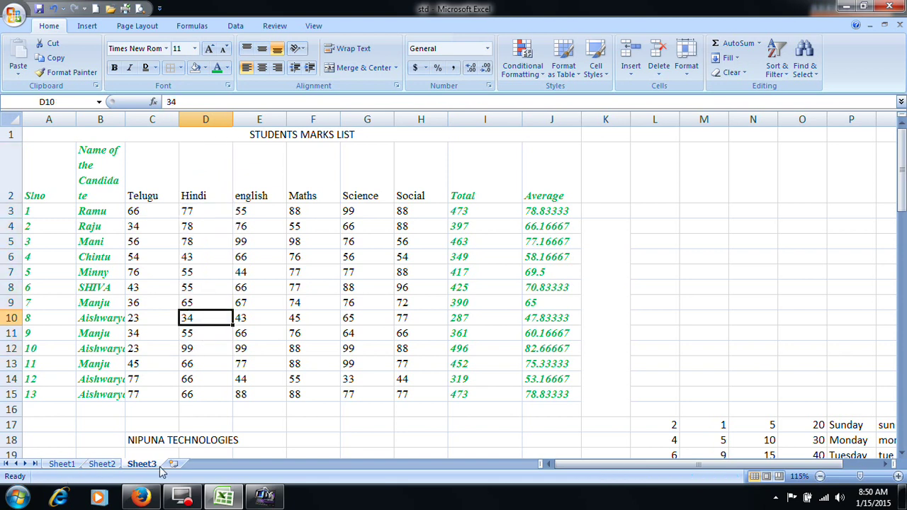
{"action": "left_click", "coordinate": [202, 410]}
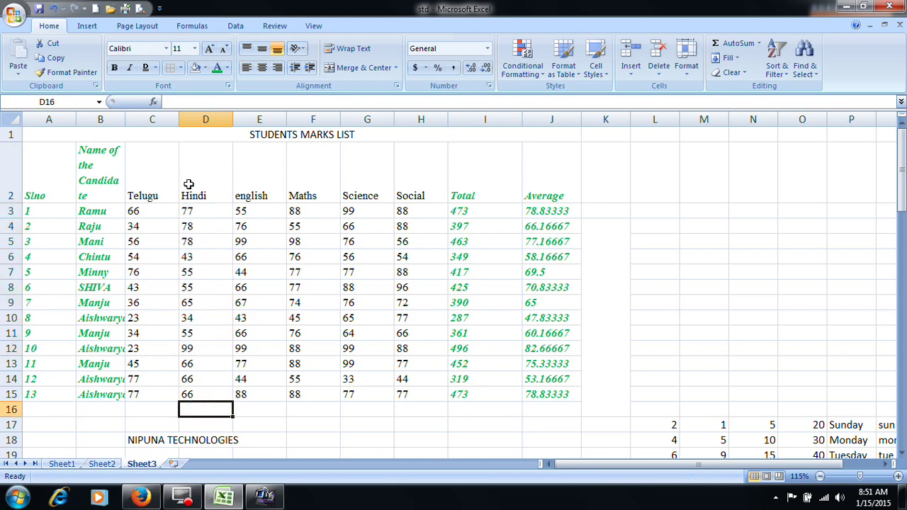
{"action": "left_click", "coordinate": [150, 277]}
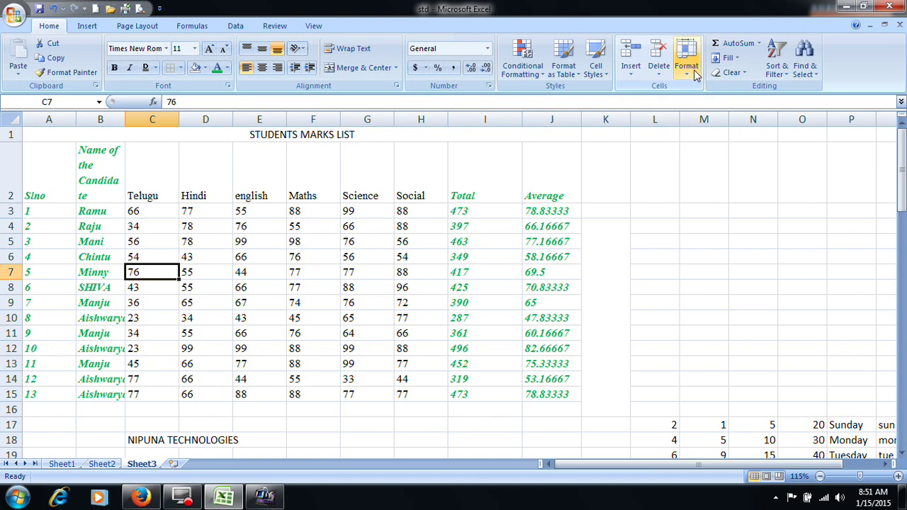
Try inserting a cell at the Average heading in J2 with cells shifted right, and undo the insertion.
{"action": "left_click", "coordinate": [633, 78]}
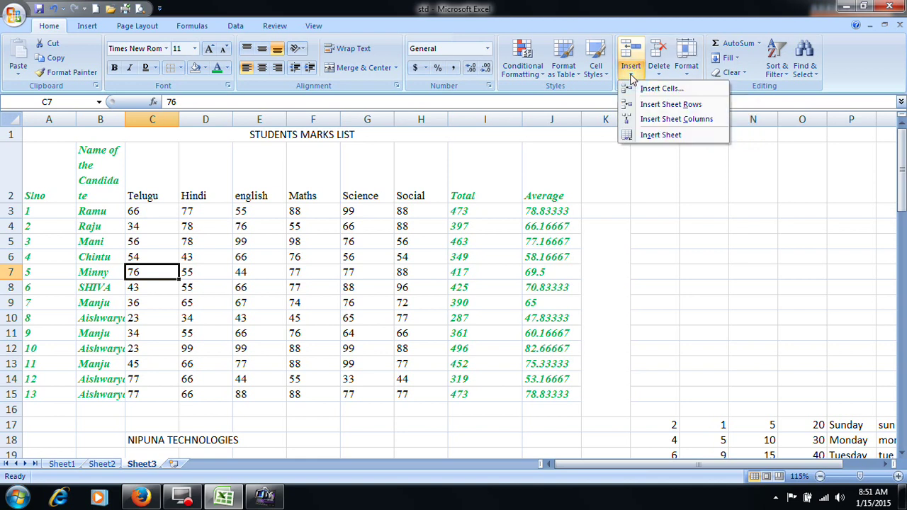
{"action": "left_click", "coordinate": [546, 193]}
{"action": "left_click", "coordinate": [632, 68]}
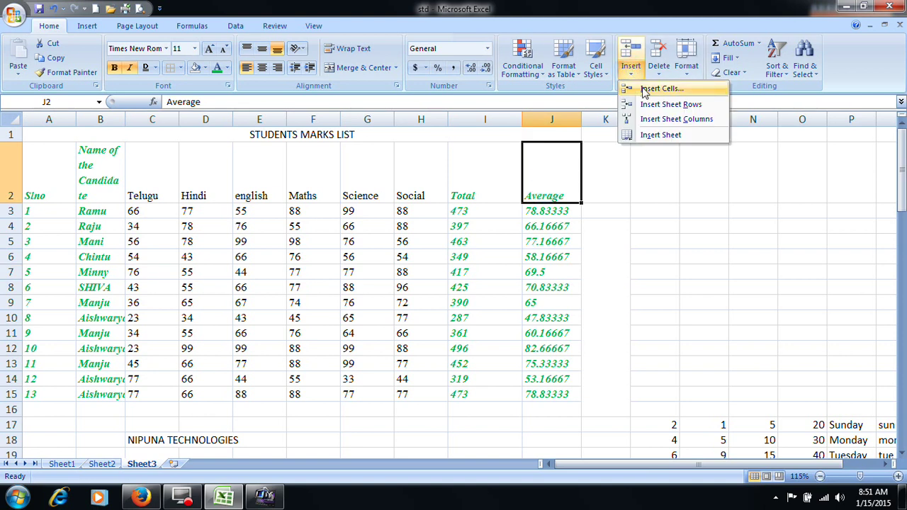
{"action": "left_click", "coordinate": [645, 89]}
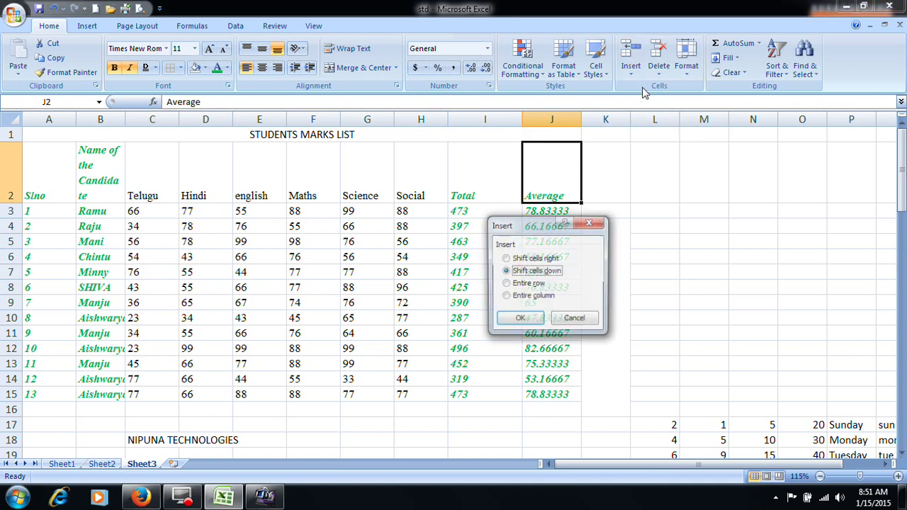
{"action": "left_click", "coordinate": [525, 259]}
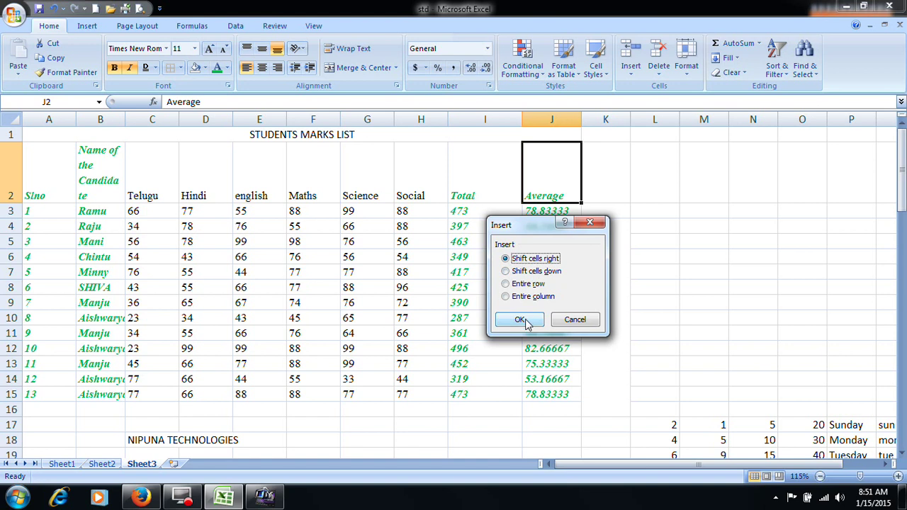
{"action": "left_click", "coordinate": [526, 319]}
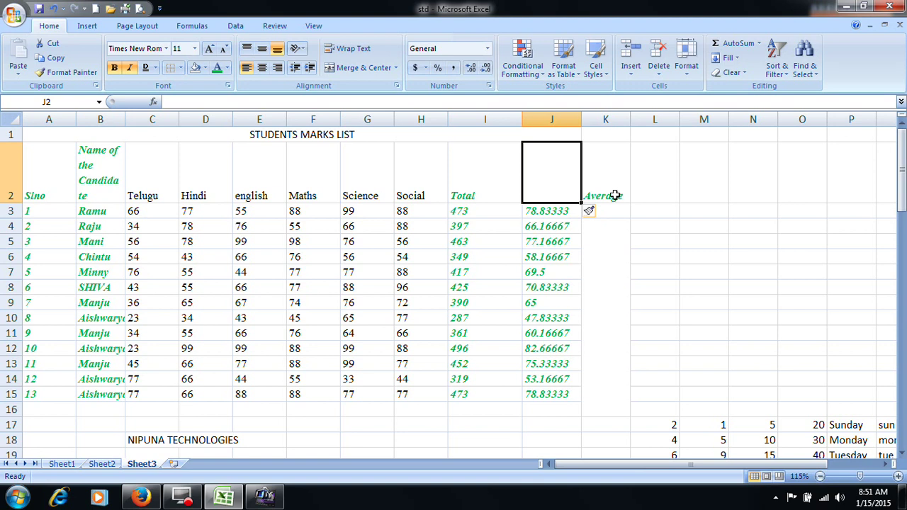
{"action": "key", "text": "ctrl+z"}
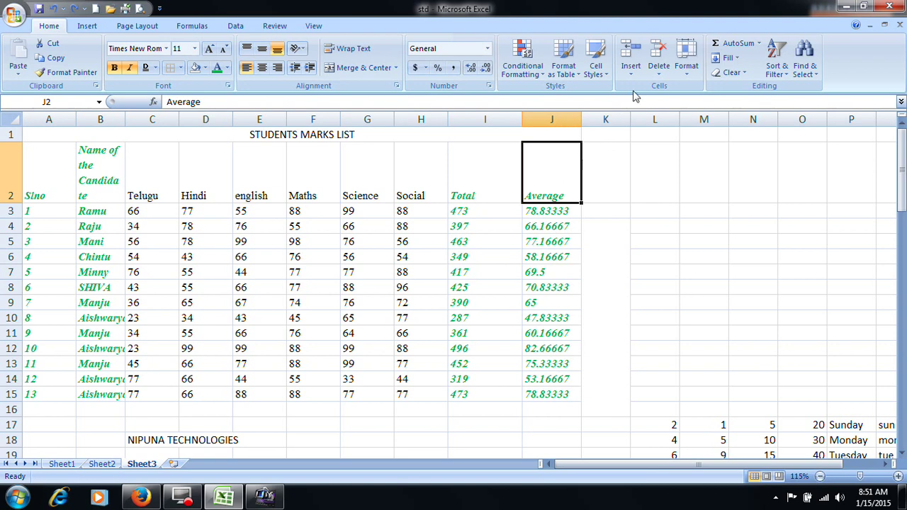
Insert a blank sheet row at row 7, above the student with serial number 5.
{"action": "left_click", "coordinate": [54, 275]}
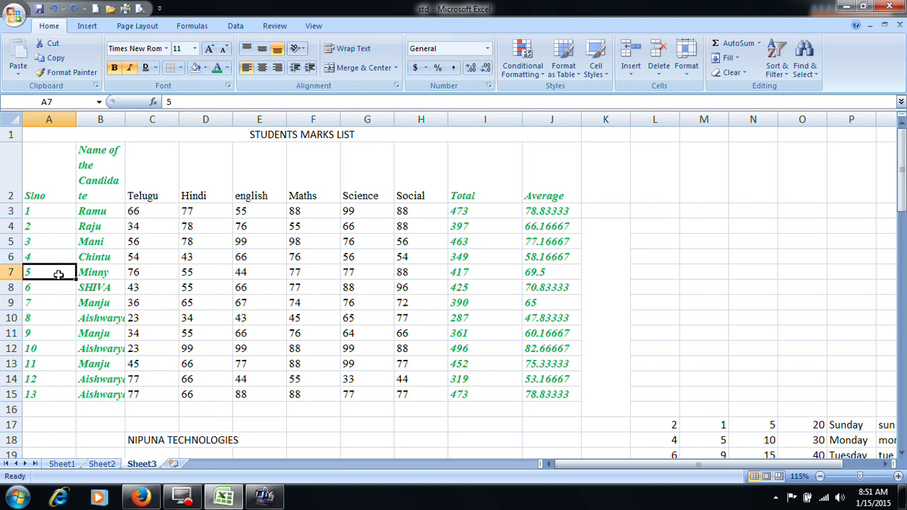
{"action": "left_click", "coordinate": [631, 67]}
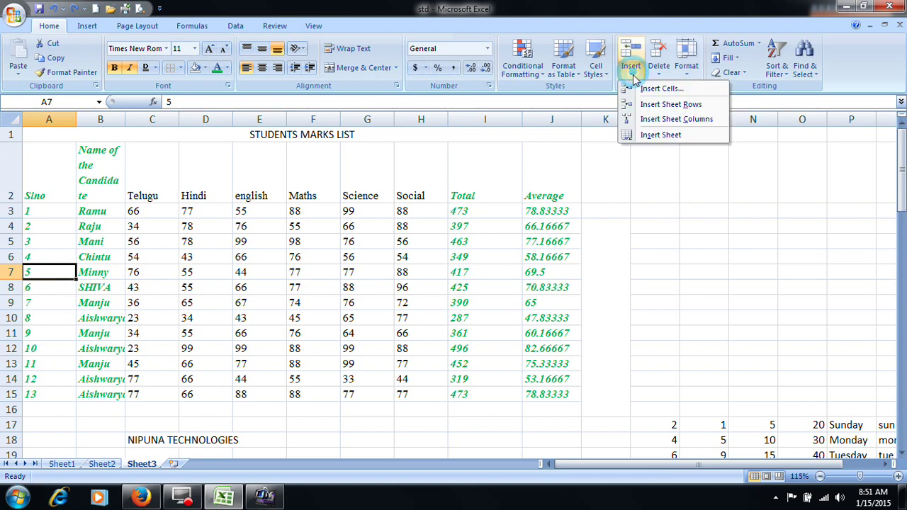
{"action": "left_click", "coordinate": [702, 106]}
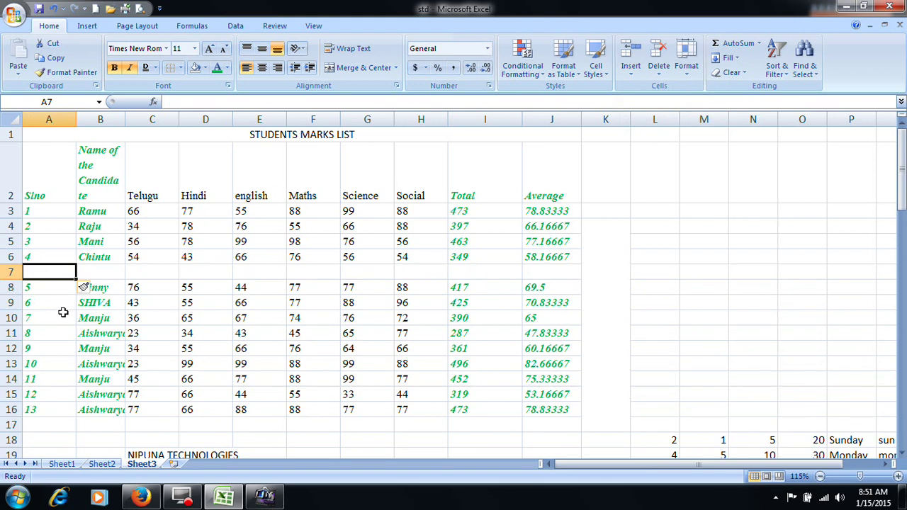
Insert four blank sheet rows at rows 10 to 13, above the student with serial number 7.
{"action": "left_click_drag", "start_coordinate": [64, 316], "coordinate": [50, 362]}
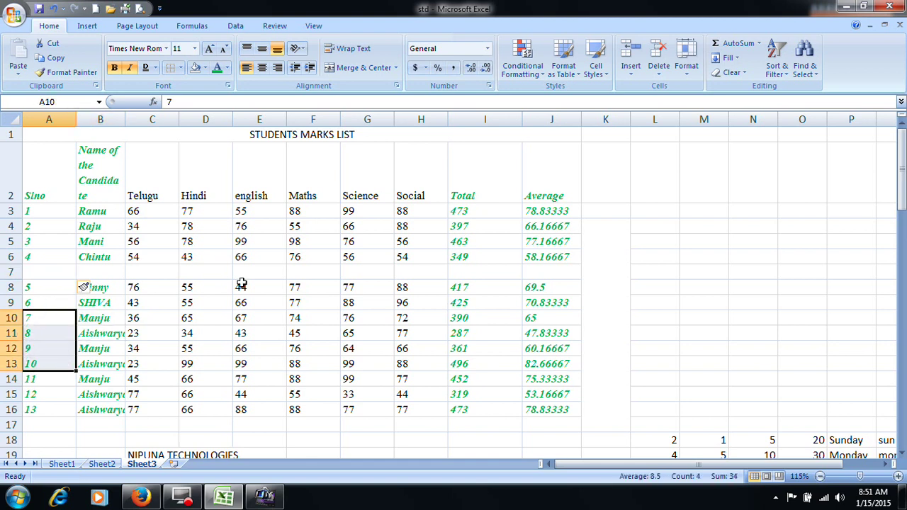
{"action": "left_click", "coordinate": [631, 63]}
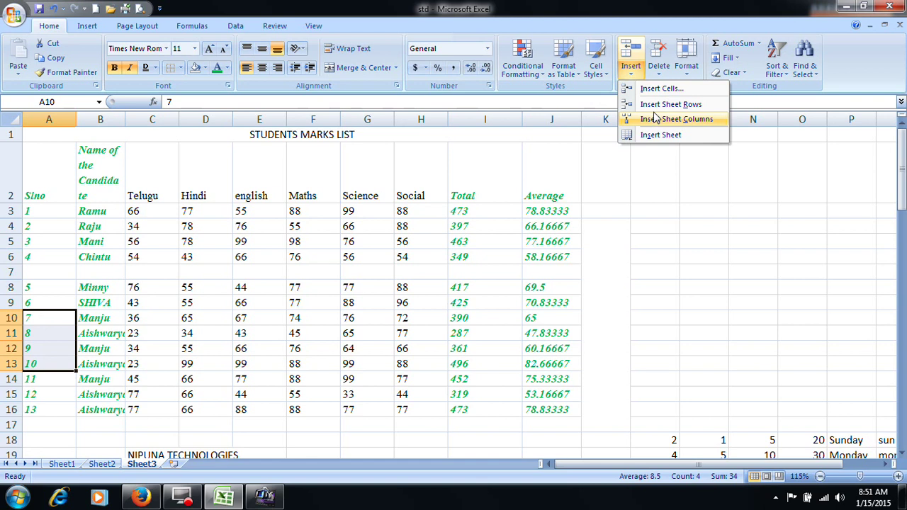
{"action": "left_click", "coordinate": [657, 108]}
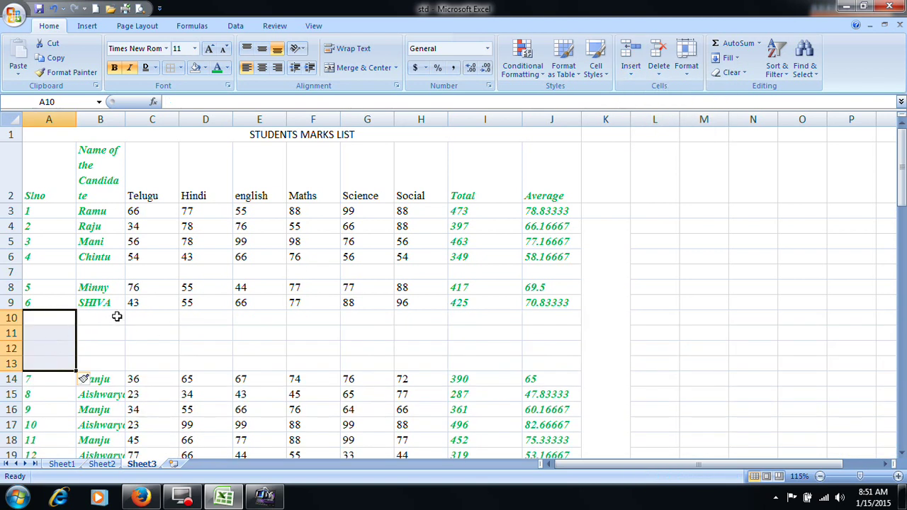
Insert a blank sheet column at column G, between Maths and Science.
{"action": "left_click", "coordinate": [152, 305]}
{"action": "left_click", "coordinate": [365, 182]}
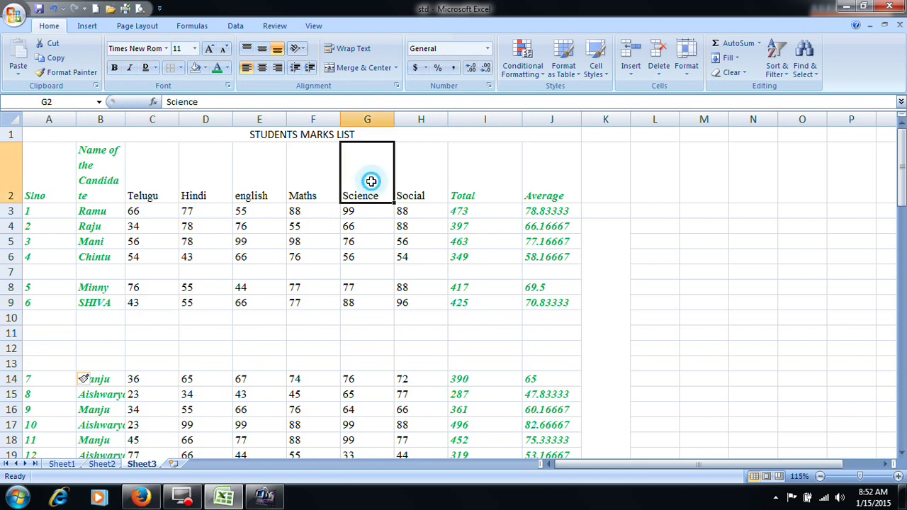
{"action": "left_click", "coordinate": [314, 183]}
{"action": "left_click", "coordinate": [371, 191]}
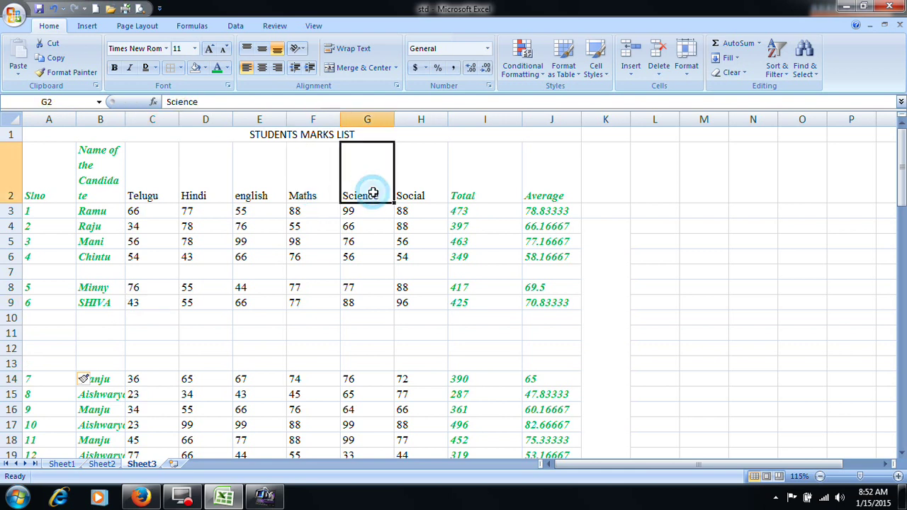
{"action": "left_click", "coordinate": [642, 69]}
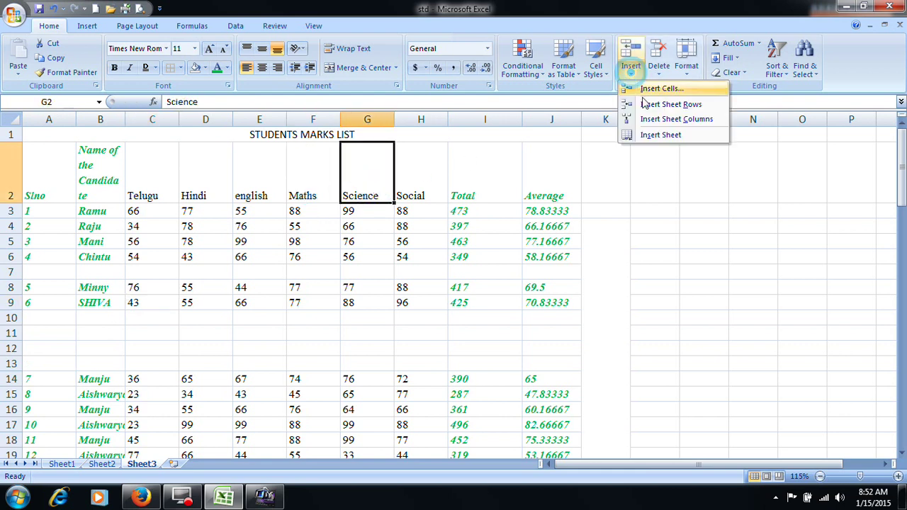
{"action": "left_click", "coordinate": [667, 124]}
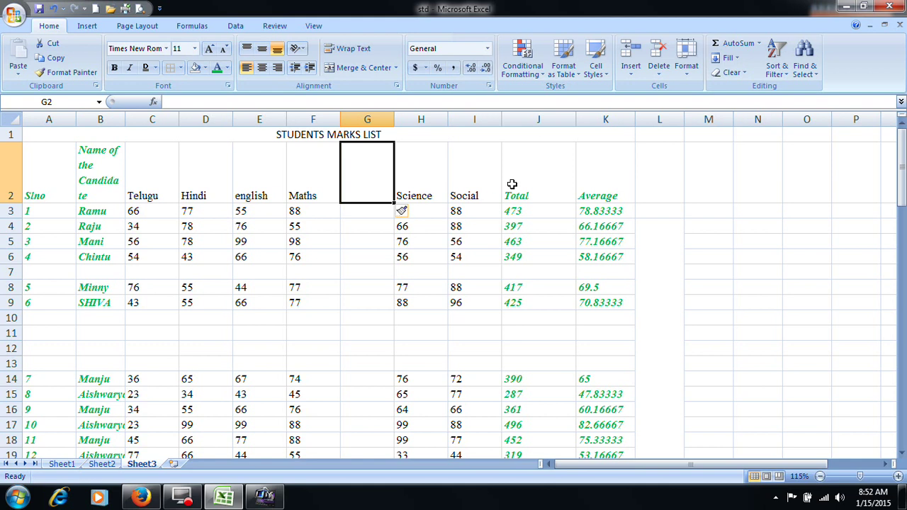
Insert three blank sheet columns at columns I to K, between Science and Social.
{"action": "left_click_drag", "start_coordinate": [482, 177], "coordinate": [590, 180]}
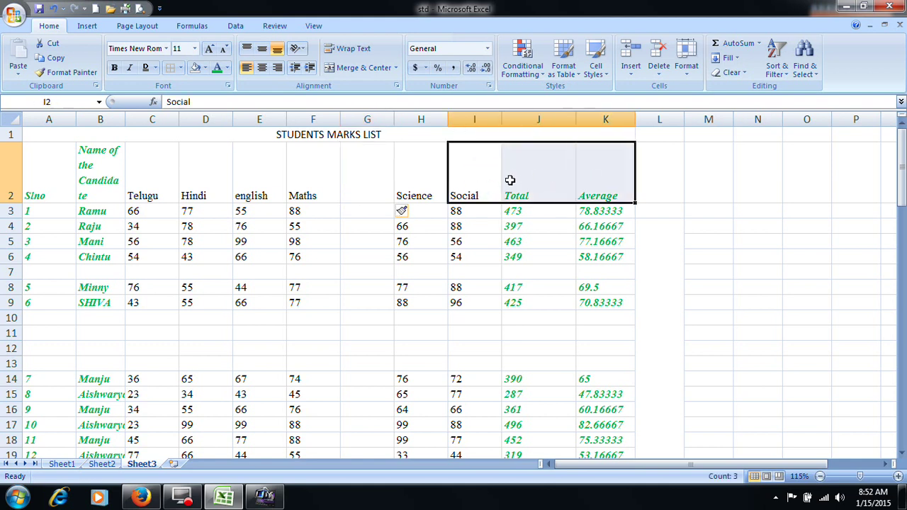
{"action": "left_click", "coordinate": [633, 76]}
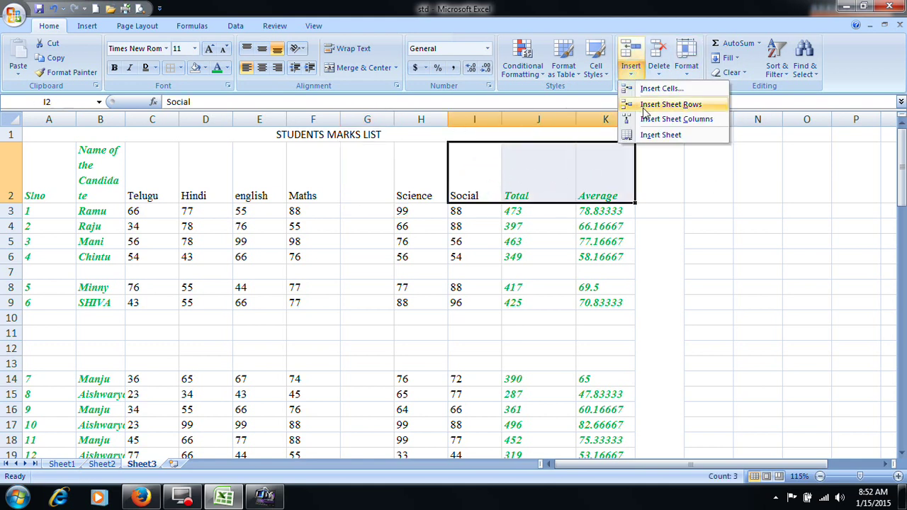
{"action": "left_click", "coordinate": [656, 119]}
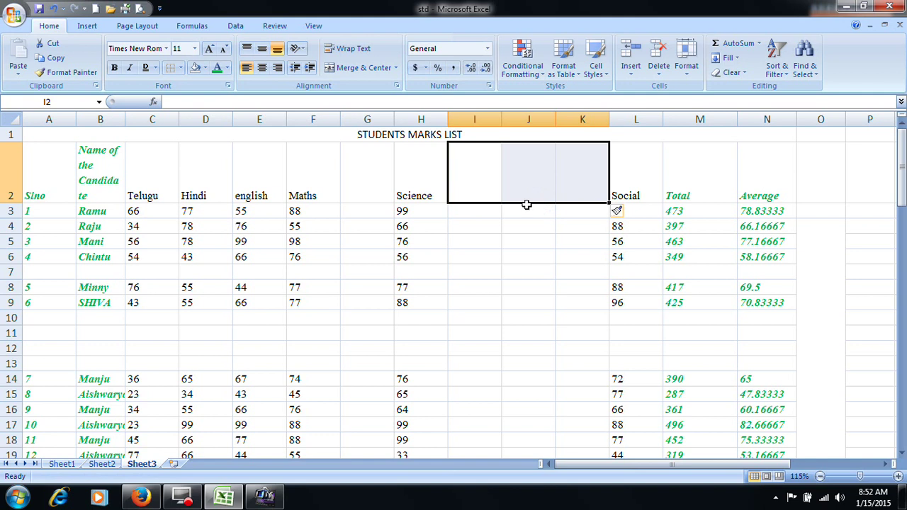
Select the whole of row 6 and insert a blank row above the student with serial number 4.
{"action": "left_click", "coordinate": [90, 257]}
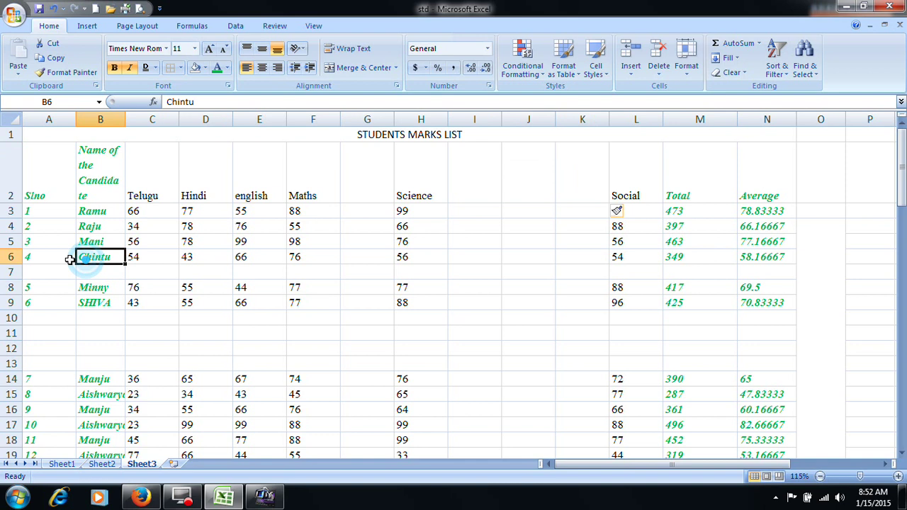
{"action": "left_click", "coordinate": [10, 258]}
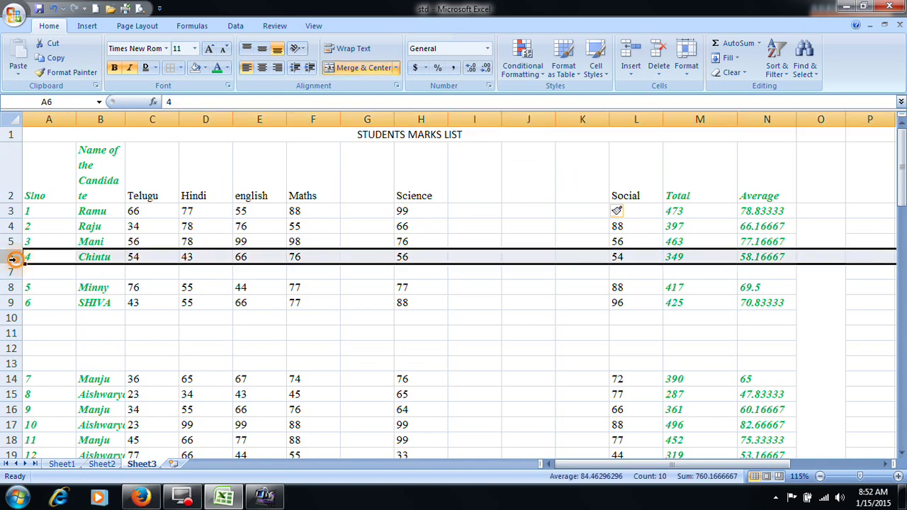
{"action": "right_click", "coordinate": [11, 258]}
{"action": "left_click", "coordinate": [62, 327]}
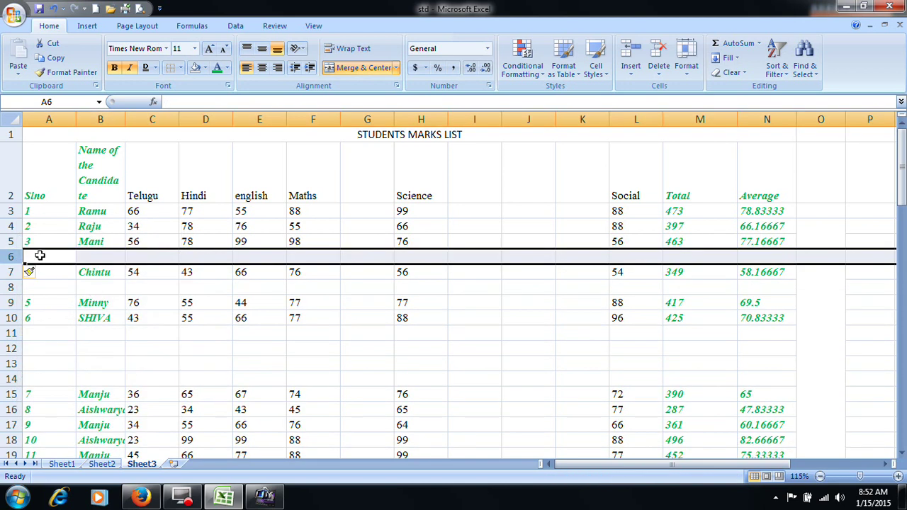
Select the whole Maths column F and insert a blank column before it.
{"action": "left_click", "coordinate": [327, 120]}
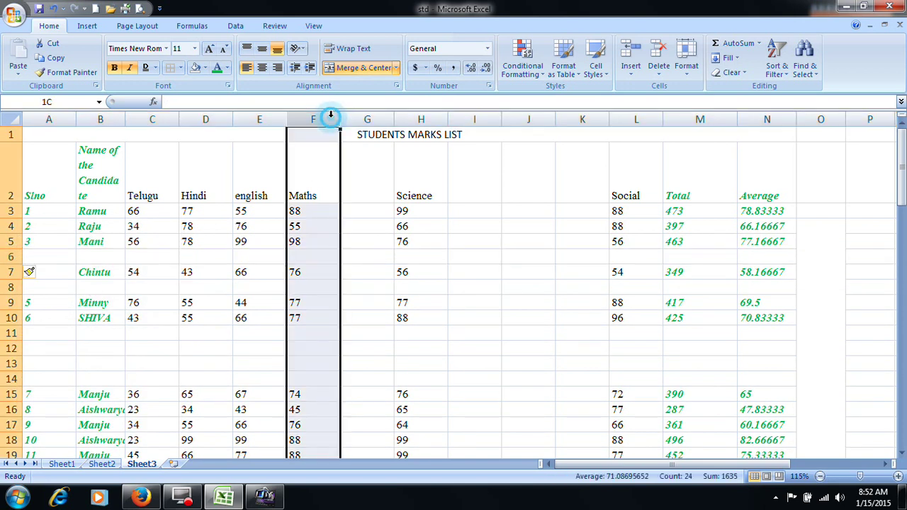
{"action": "right_click", "coordinate": [326, 123]}
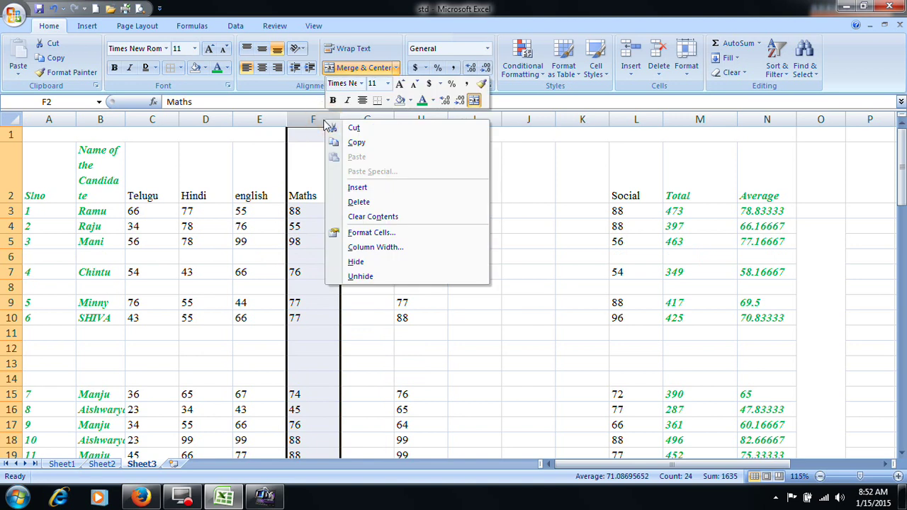
{"action": "left_click", "coordinate": [365, 189]}
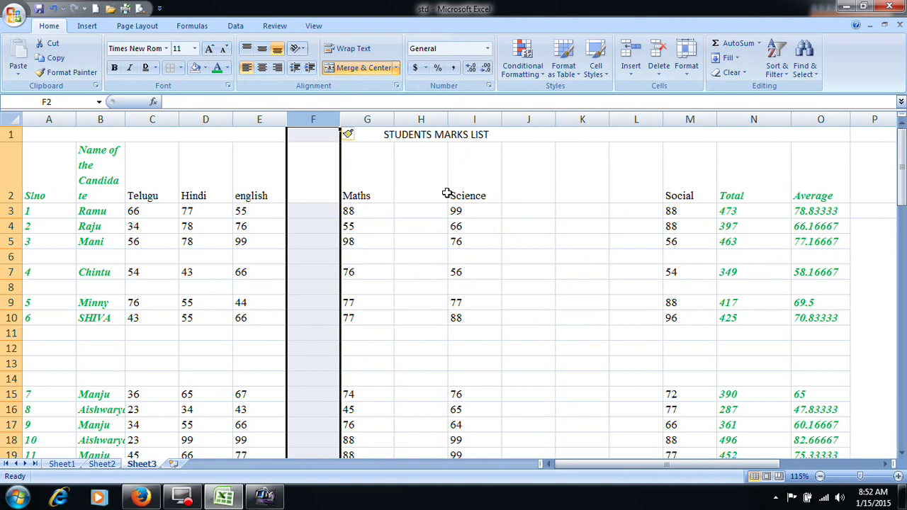
{"action": "left_click", "coordinate": [383, 187]}
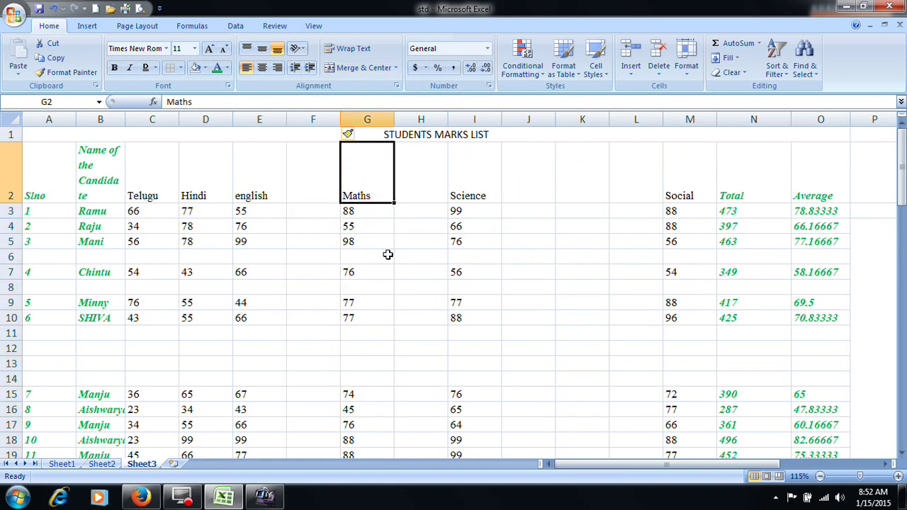
{"action": "left_click", "coordinate": [533, 200]}
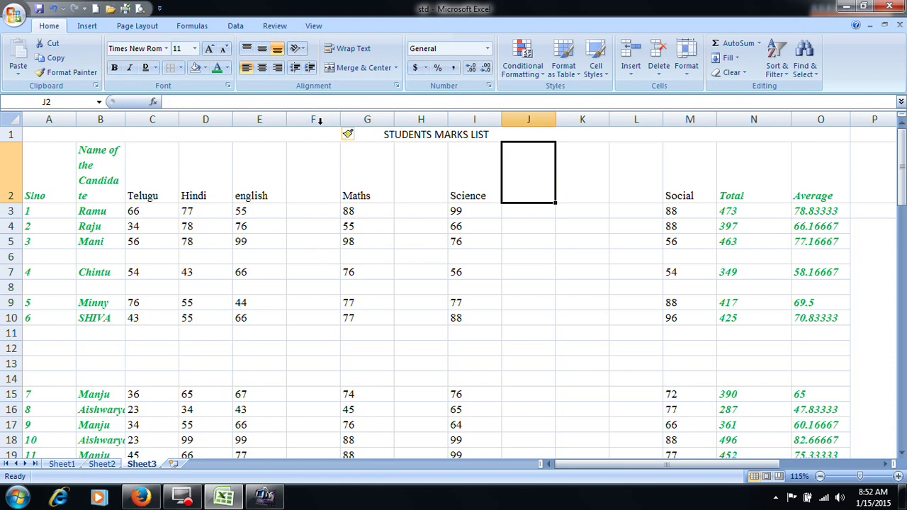
{"action": "left_click_drag", "start_coordinate": [321, 120], "coordinate": [321, 157]}
{"action": "left_click", "coordinate": [318, 253]}
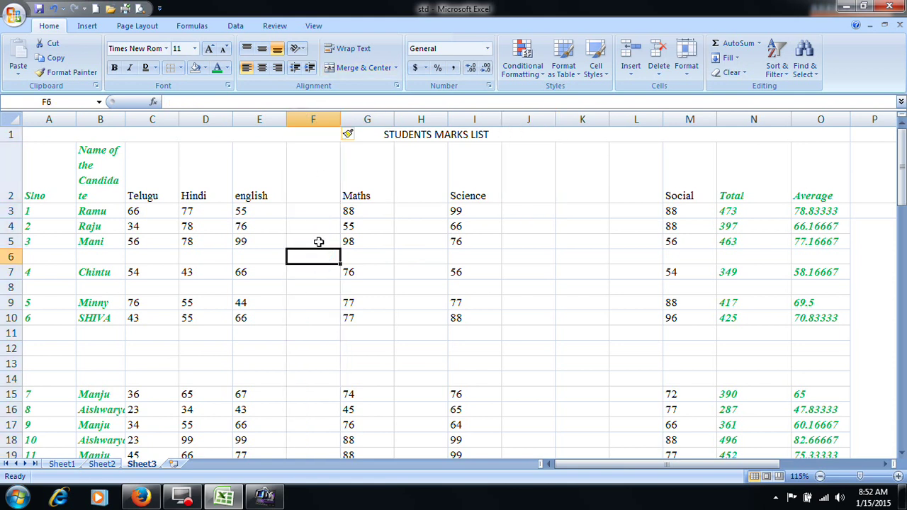
{"action": "left_click", "coordinate": [317, 117]}
{"action": "left_click", "coordinate": [525, 229]}
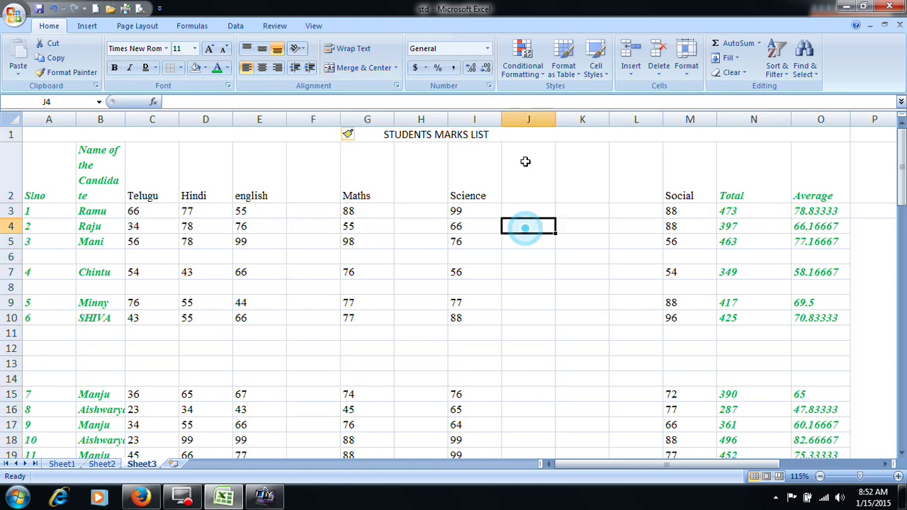
{"action": "left_click_drag", "start_coordinate": [530, 147], "coordinate": [606, 262]}
{"action": "left_click", "coordinate": [602, 267]}
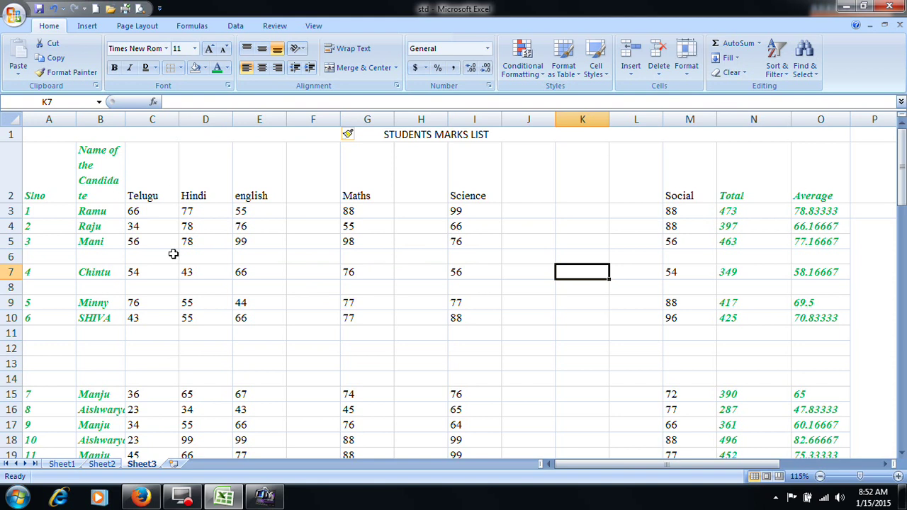
Try to delete the blank sheet row 8 below the student with serial number 4, and undo the deletion.
{"action": "scroll", "coordinate": [175, 254], "scroll_direction": "down", "scroll_amount": 1}
{"action": "left_click", "coordinate": [37, 196]}
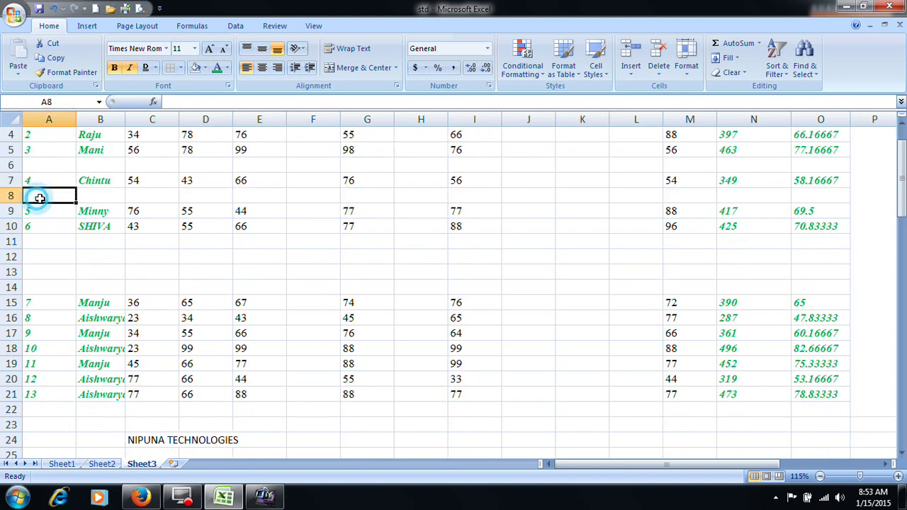
{"action": "mouse_move", "coordinate": [60, 194]}
{"action": "left_mouse_down"}
{"action": "mouse_move", "coordinate": [106, 196]}
{"action": "mouse_move", "coordinate": [61, 197]}
{"action": "left_mouse_up"}
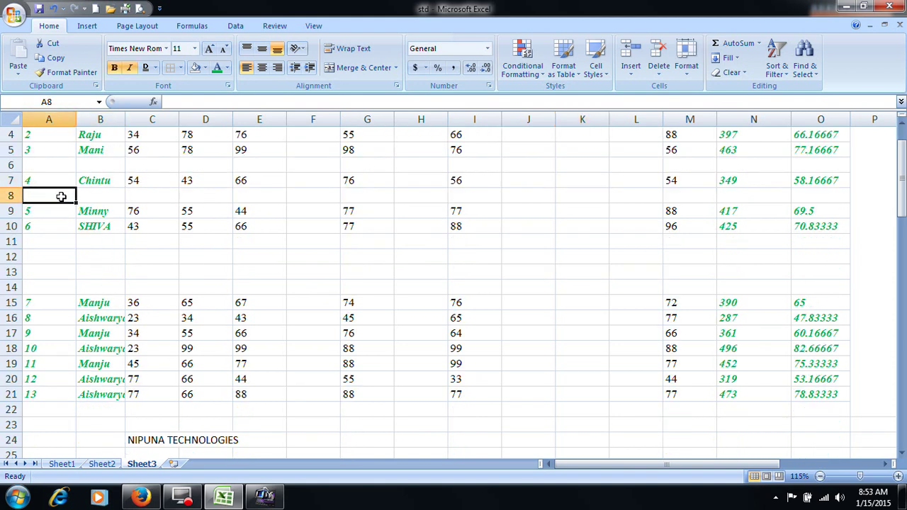
{"action": "left_click", "coordinate": [659, 80]}
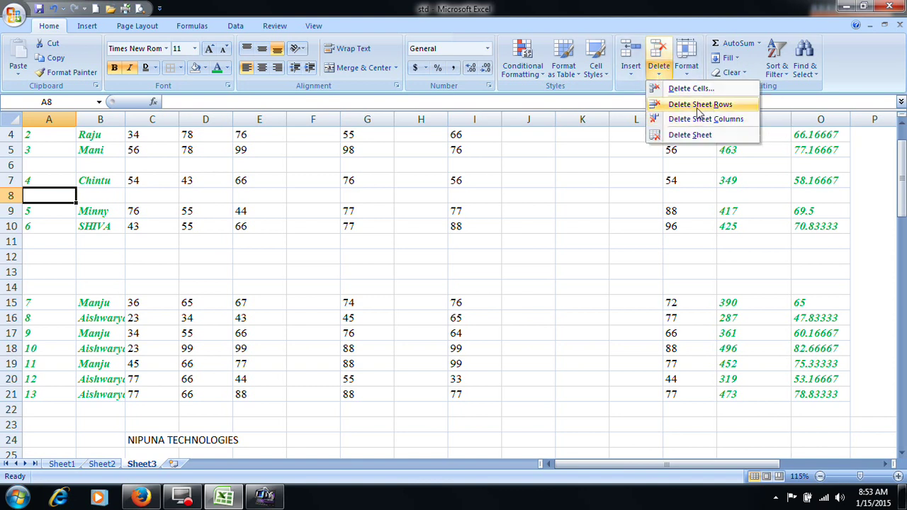
{"action": "left_click", "coordinate": [720, 106]}
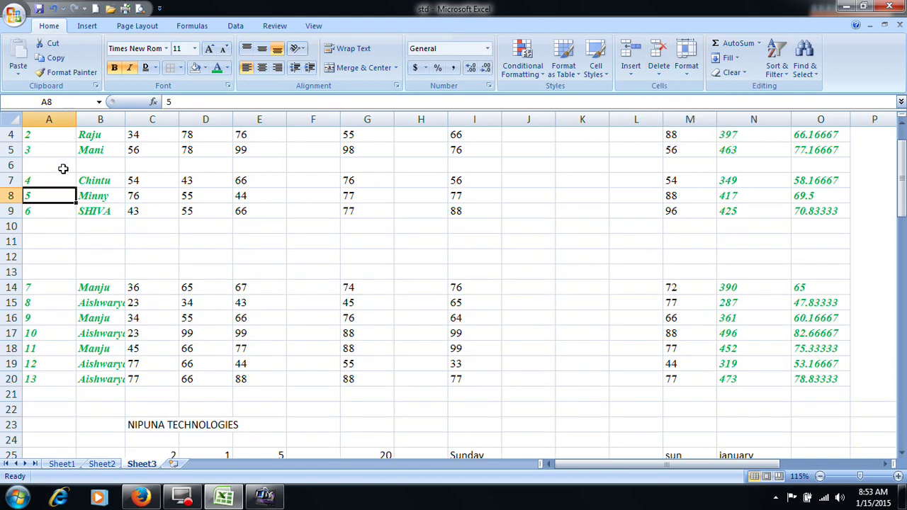
{"action": "key", "text": "ctrl+z"}
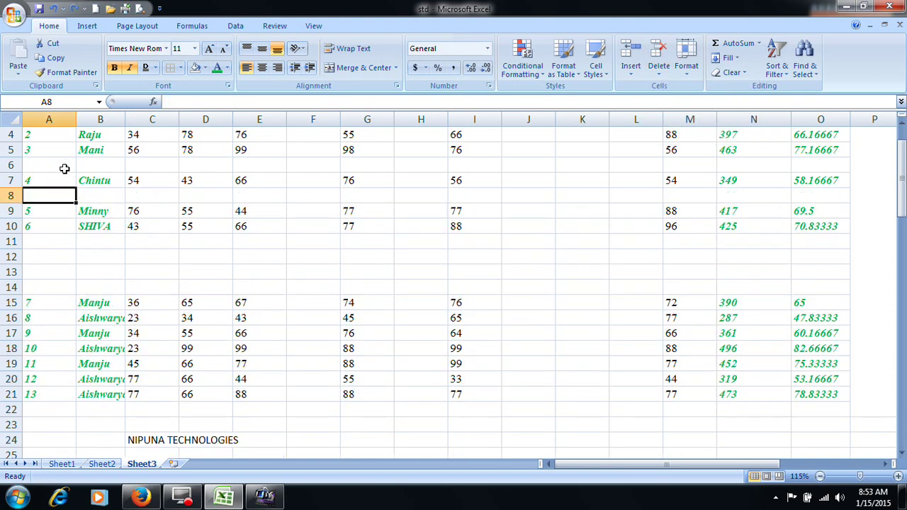
Delete the blank sheet row 8 below serial number 4 and the blank sheet row 6 above it.
{"action": "left_click", "coordinate": [688, 71]}
{"action": "left_click", "coordinate": [660, 71]}
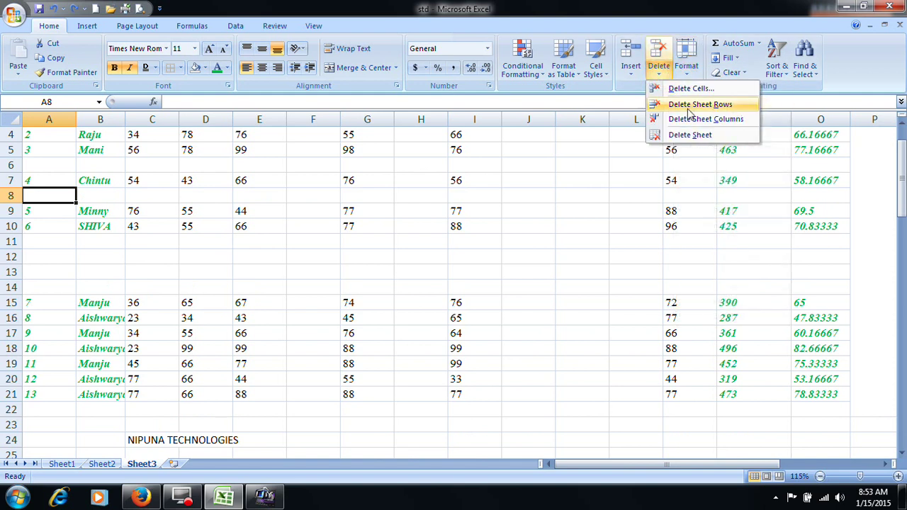
{"action": "left_click", "coordinate": [689, 105]}
{"action": "left_click", "coordinate": [44, 168]}
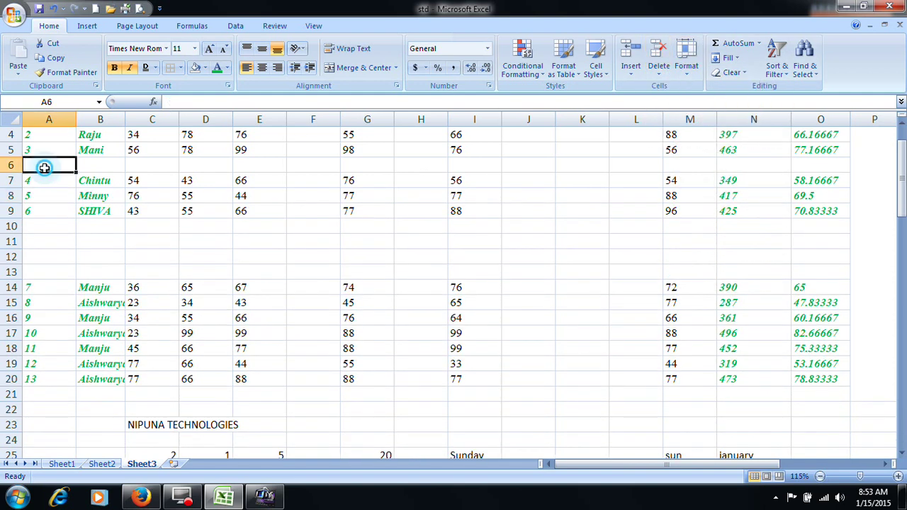
{"action": "left_click", "coordinate": [659, 70]}
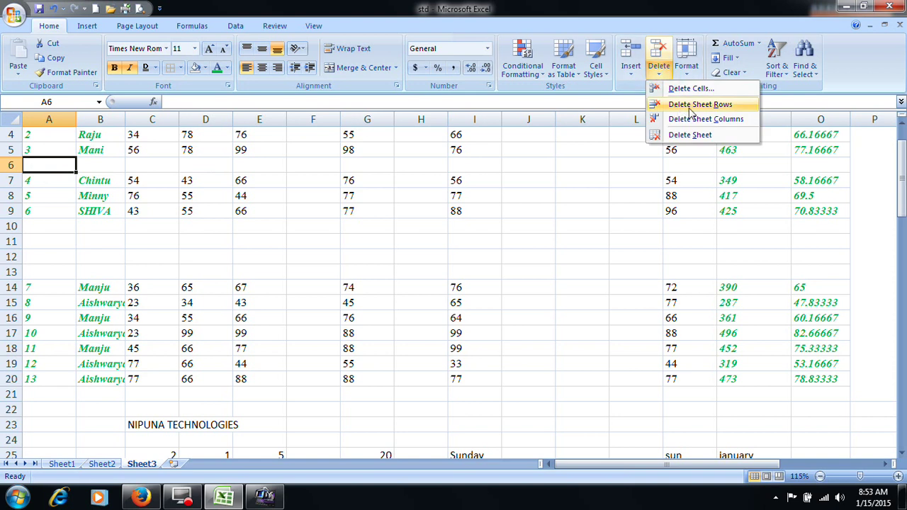
{"action": "left_click", "coordinate": [691, 107]}
Delete the four blank sheet rows 9 to 12 between serial numbers 6 and 7.
{"action": "left_click_drag", "start_coordinate": [44, 211], "coordinate": [44, 257]}
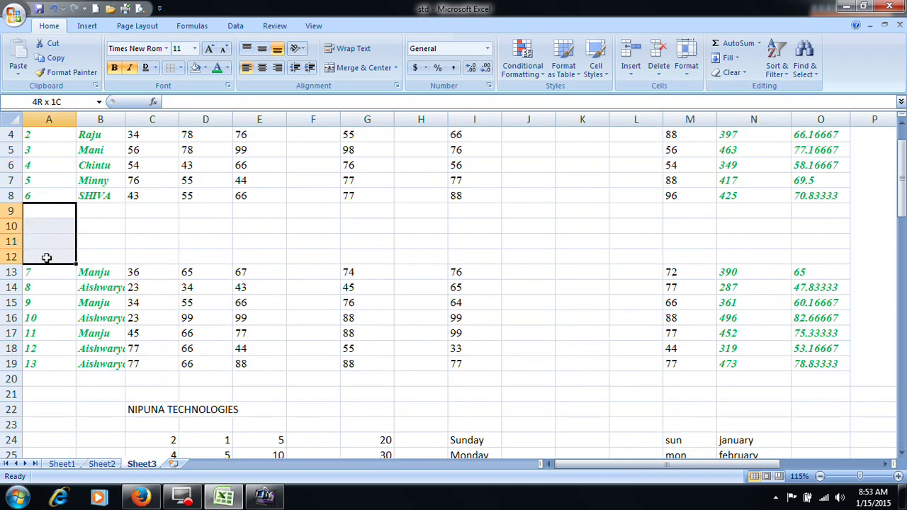
{"action": "left_click", "coordinate": [659, 74]}
{"action": "left_click", "coordinate": [677, 104]}
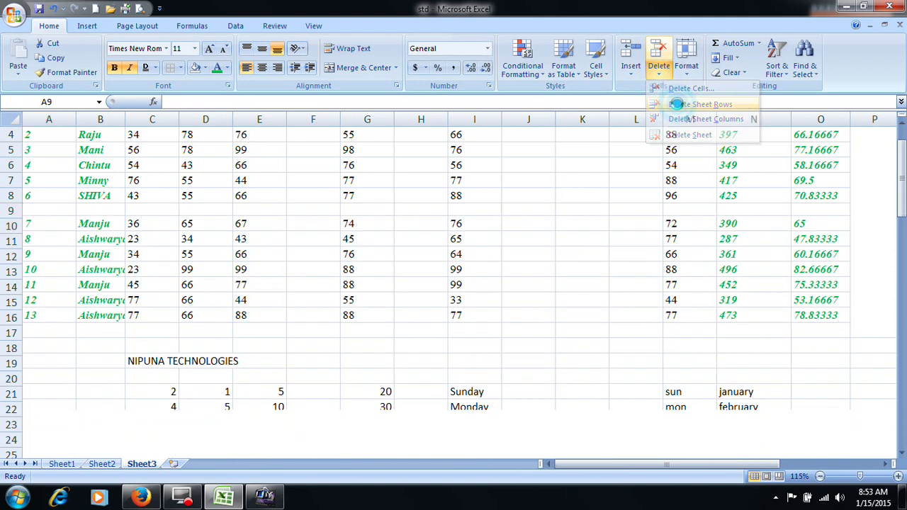
Delete the blank sheet column between english and Maths, and the blank one between Maths and Science.
{"action": "scroll", "coordinate": [558, 163], "scroll_direction": "up", "scroll_amount": 1}
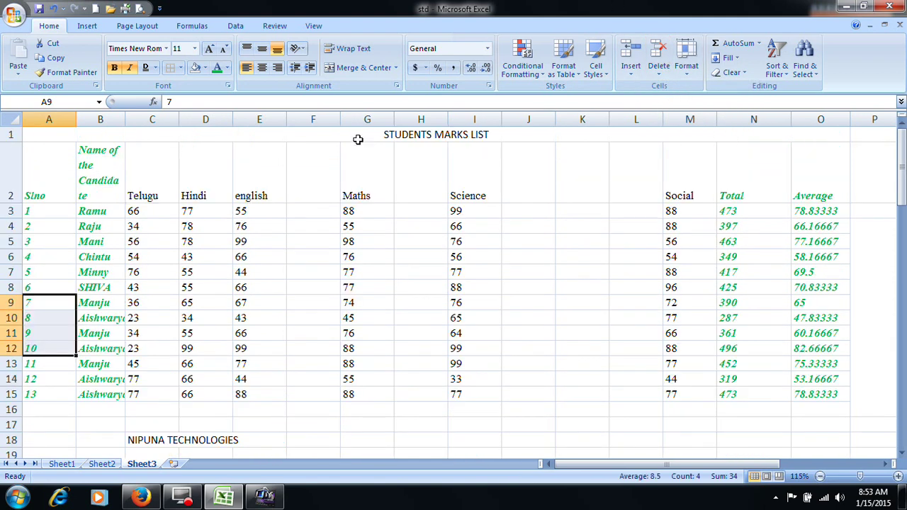
{"action": "left_click", "coordinate": [331, 150]}
{"action": "left_click", "coordinate": [661, 76]}
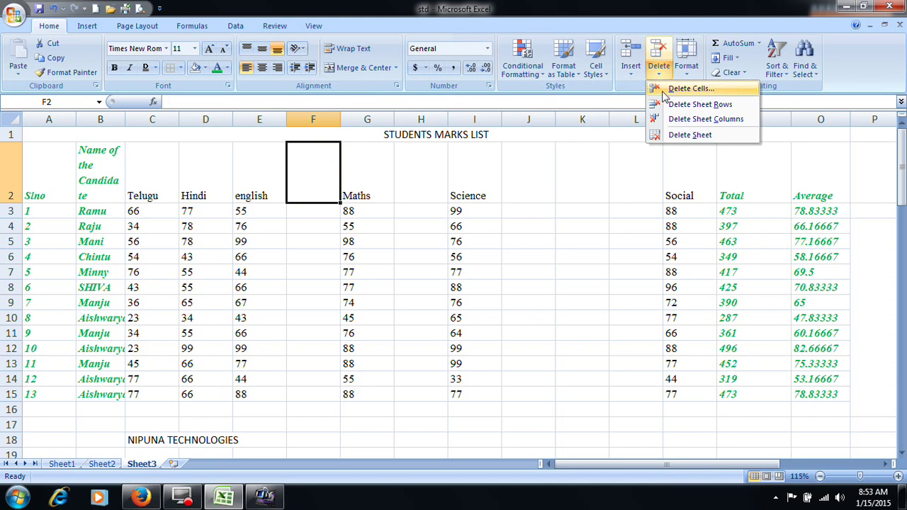
{"action": "left_click", "coordinate": [691, 119]}
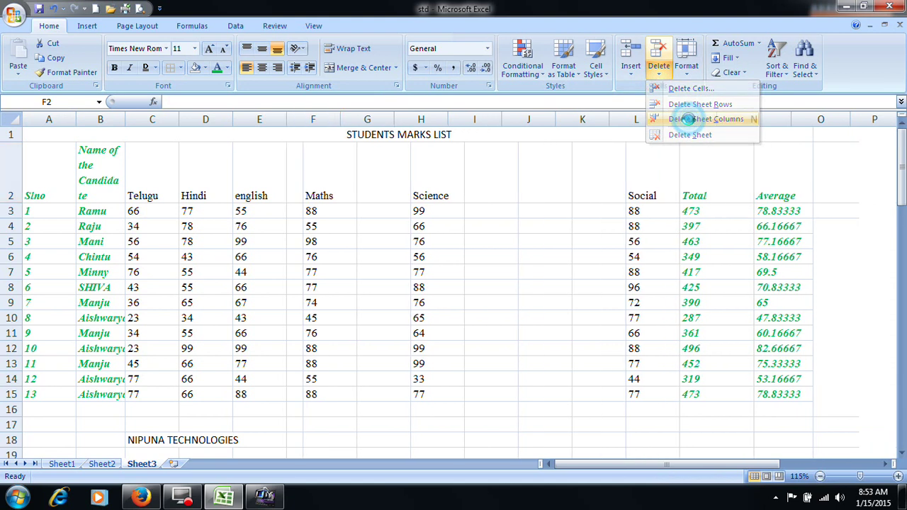
{"action": "left_click", "coordinate": [364, 158]}
{"action": "left_click", "coordinate": [660, 73]}
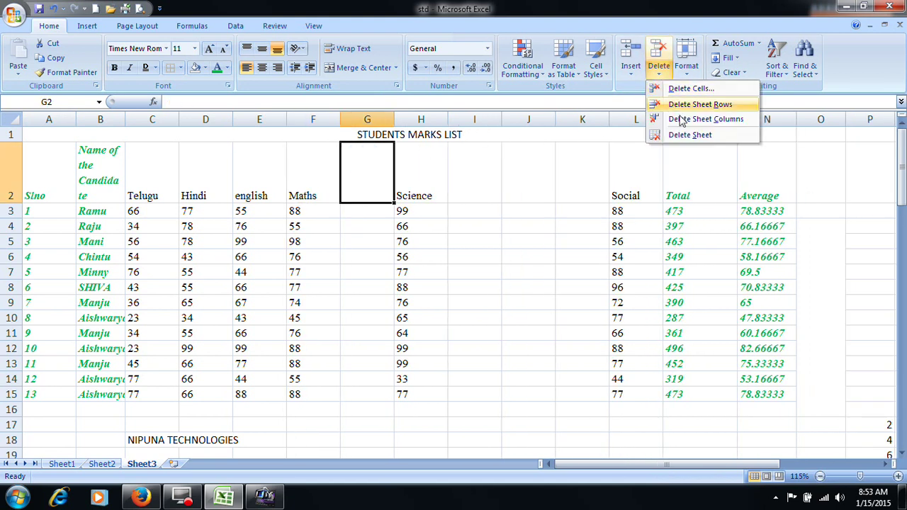
{"action": "left_click", "coordinate": [691, 120]}
Delete the three blank sheet columns H to J between Science and Social.
{"action": "left_click_drag", "start_coordinate": [414, 162], "coordinate": [525, 163]}
{"action": "left_click", "coordinate": [660, 77]}
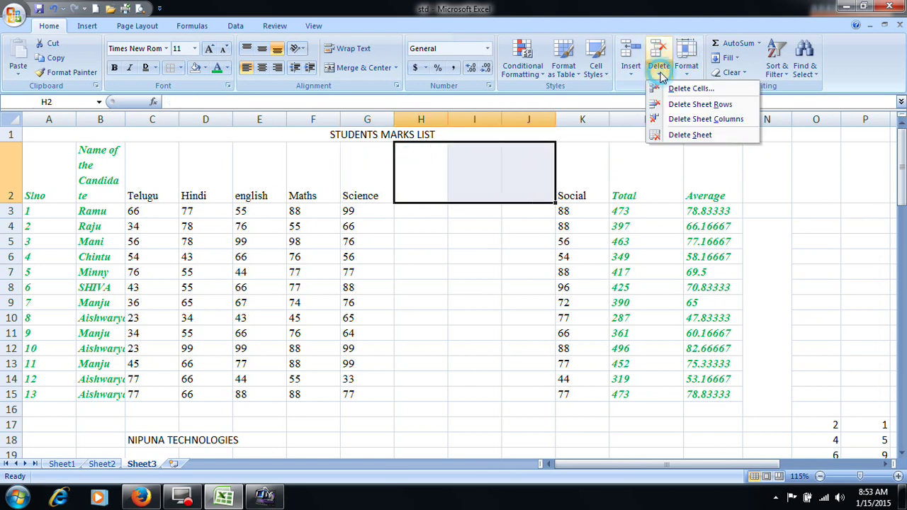
{"action": "left_click", "coordinate": [697, 122]}
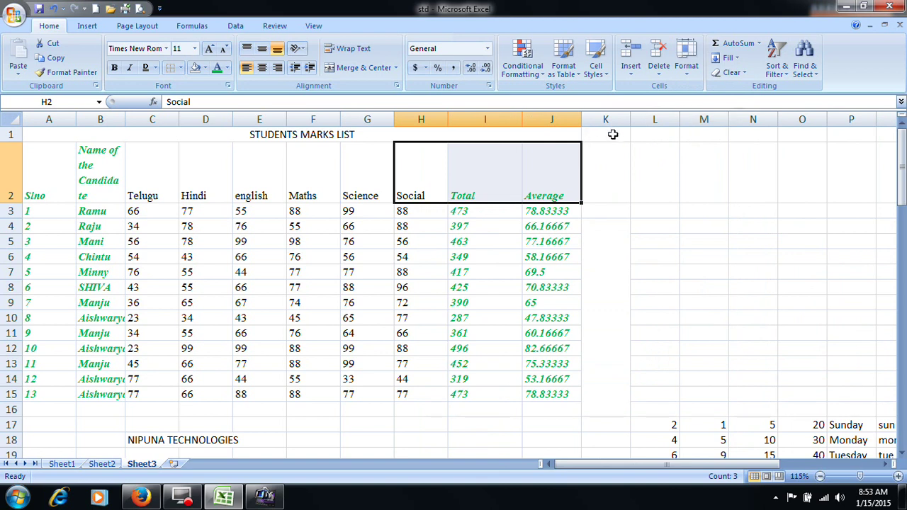
Review the insert and delete options for the Social heading cell, including Entire row and Entire column, without applying any.
{"action": "left_click", "coordinate": [401, 177]}
{"action": "scroll", "coordinate": [402, 176], "scroll_direction": "down", "scroll_amount": 1}
{"action": "scroll", "coordinate": [401, 176], "scroll_direction": "up", "scroll_amount": 1}
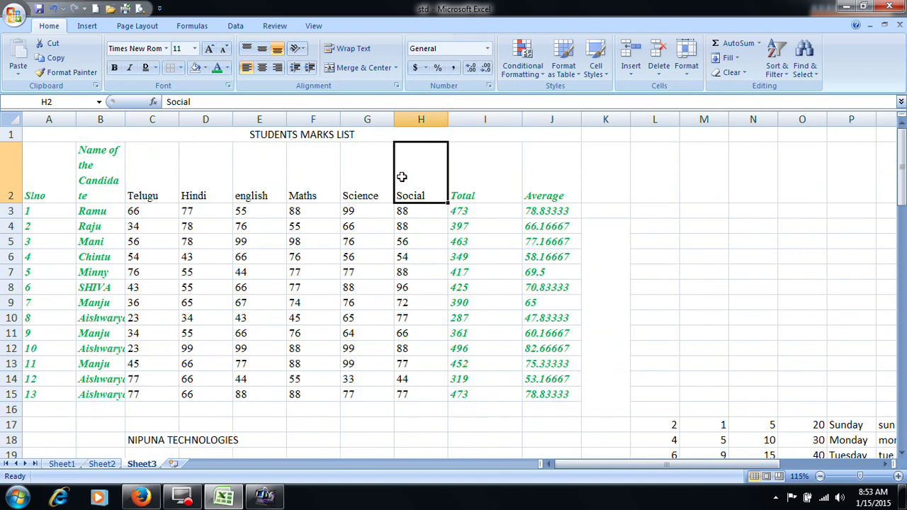
{"action": "left_click", "coordinate": [631, 71]}
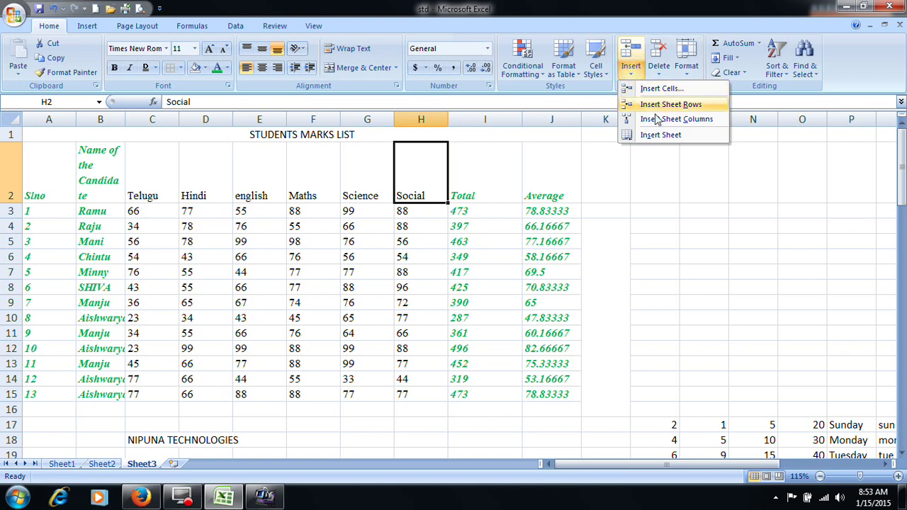
{"action": "left_click", "coordinate": [662, 73]}
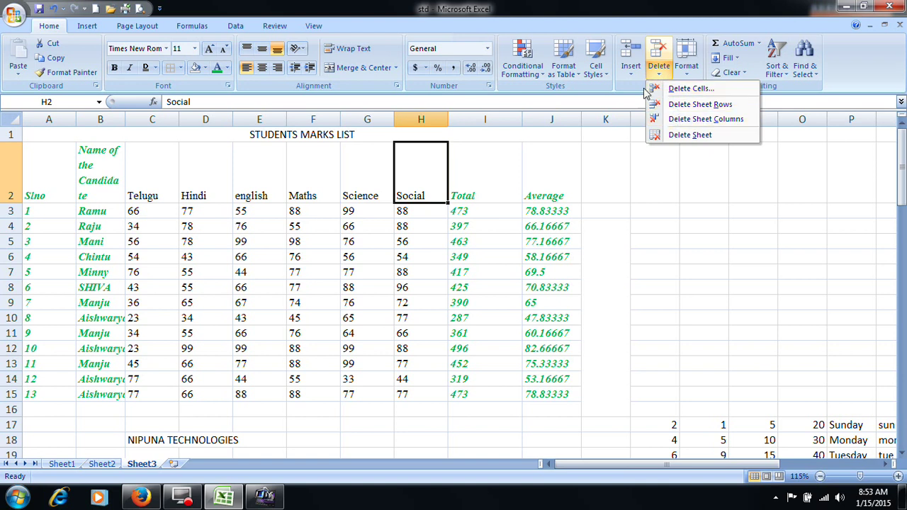
{"action": "left_click", "coordinate": [658, 65]}
{"action": "left_click", "coordinate": [631, 73]}
{"action": "left_click", "coordinate": [681, 89]}
{"action": "left_click", "coordinate": [528, 284]}
{"action": "left_click", "coordinate": [529, 298]}
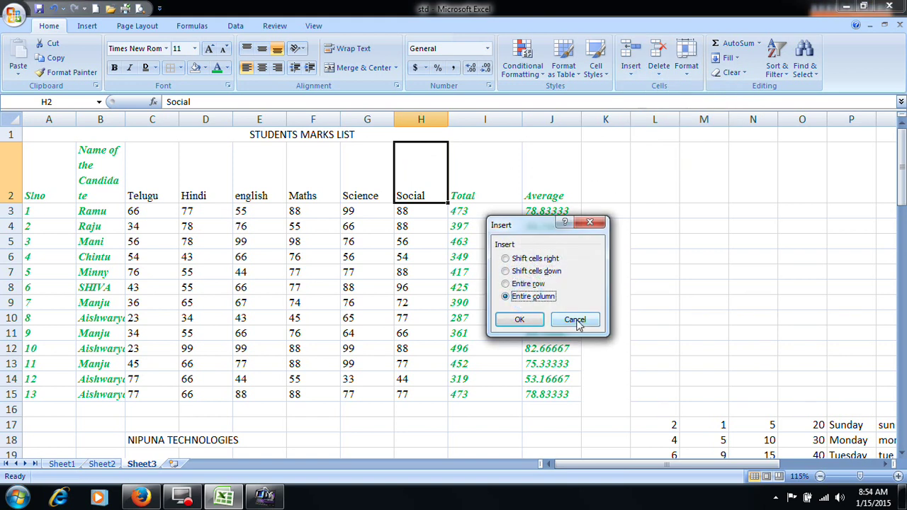
{"action": "left_click", "coordinate": [576, 321]}
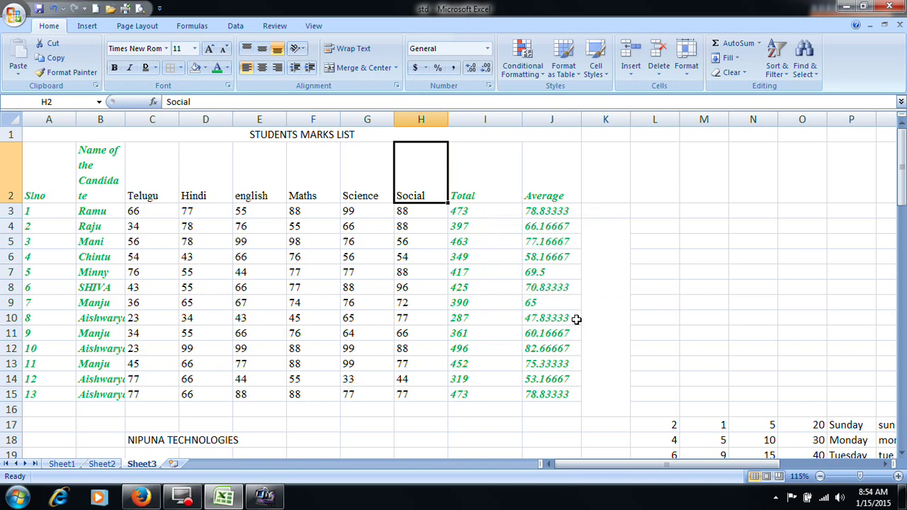
{"action": "left_click", "coordinate": [658, 69]}
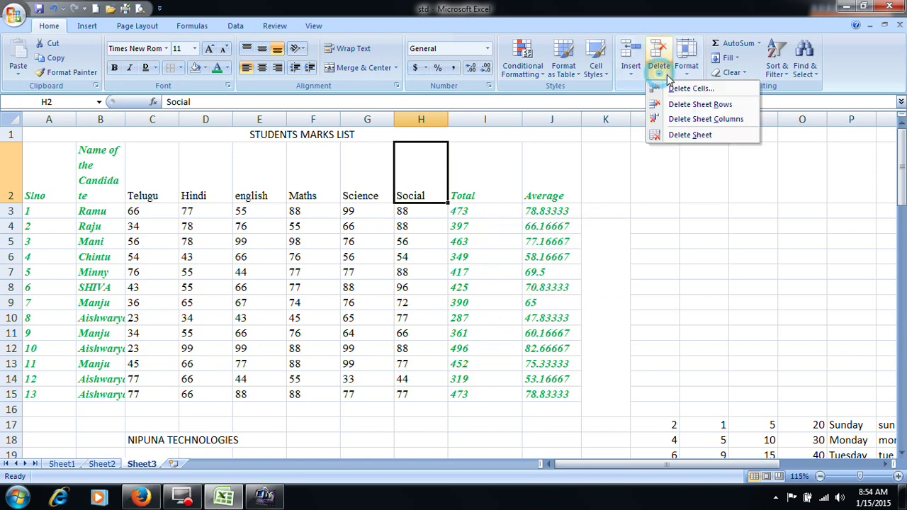
{"action": "left_click", "coordinate": [462, 206]}
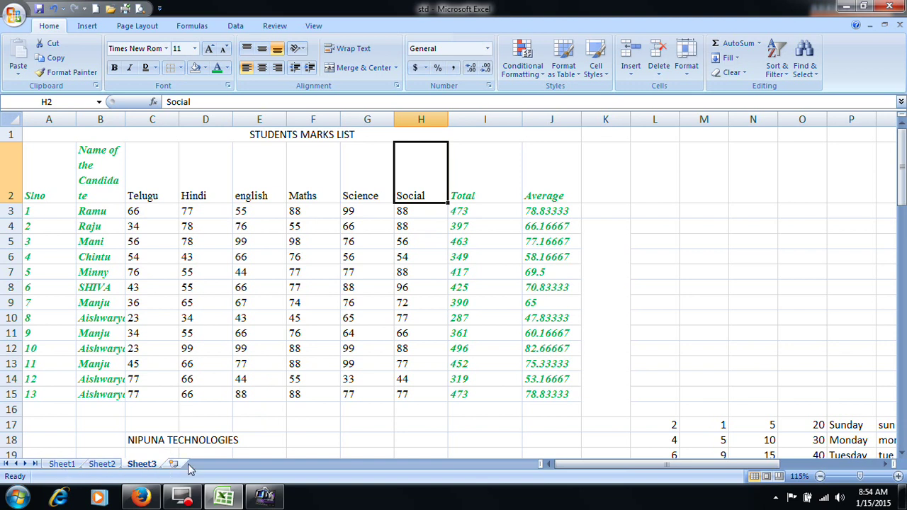
Insert two new worksheets, one after the other, before Sheet3.
{"action": "left_click", "coordinate": [631, 71]}
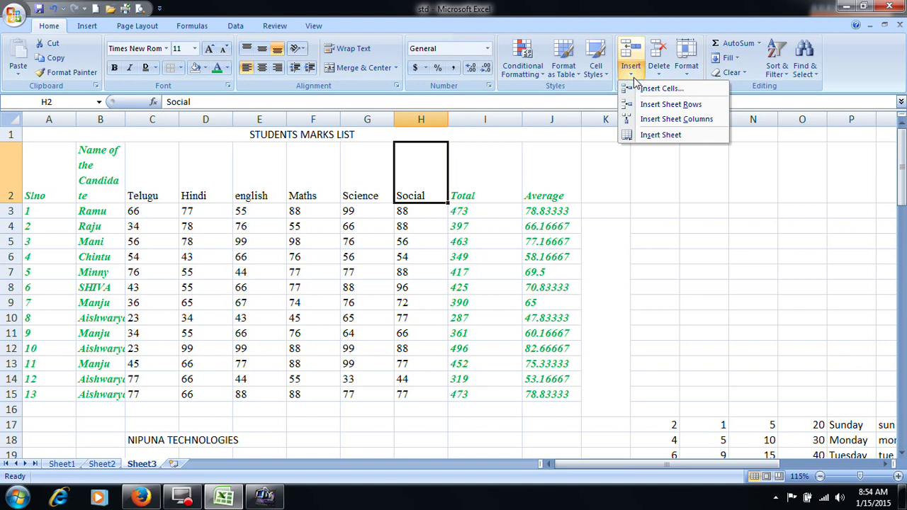
{"action": "left_click", "coordinate": [656, 137]}
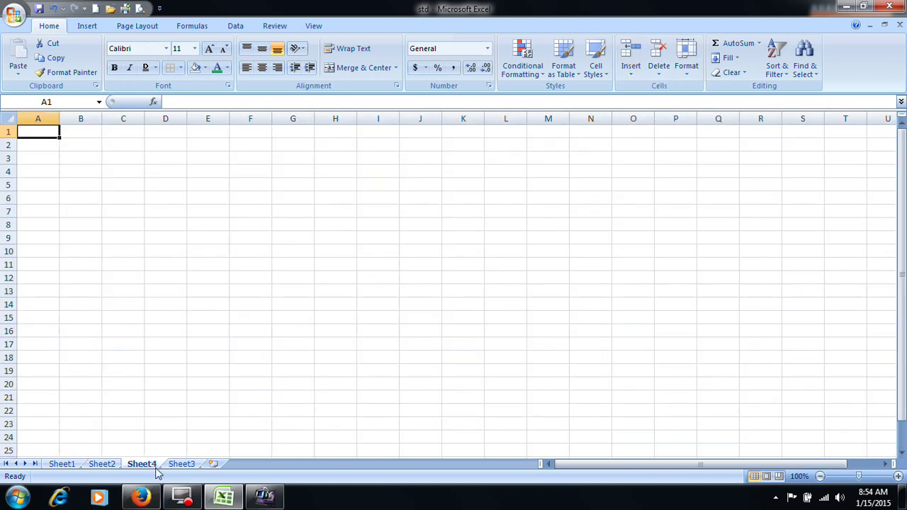
{"action": "left_click", "coordinate": [631, 71]}
{"action": "left_click", "coordinate": [661, 134]}
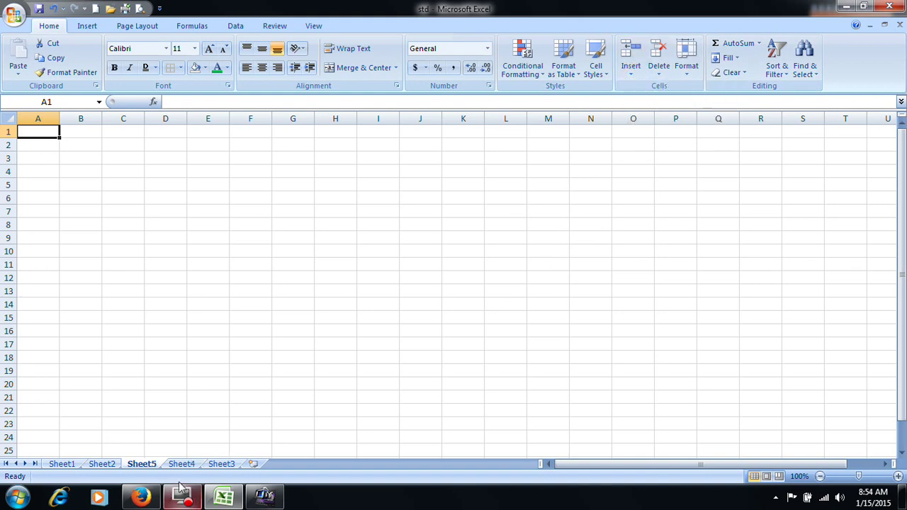
Insert a new sheet of type Worksheet before Sheet5, and add two more worksheets at the end of the workbook.
{"action": "right_click", "coordinate": [140, 465]}
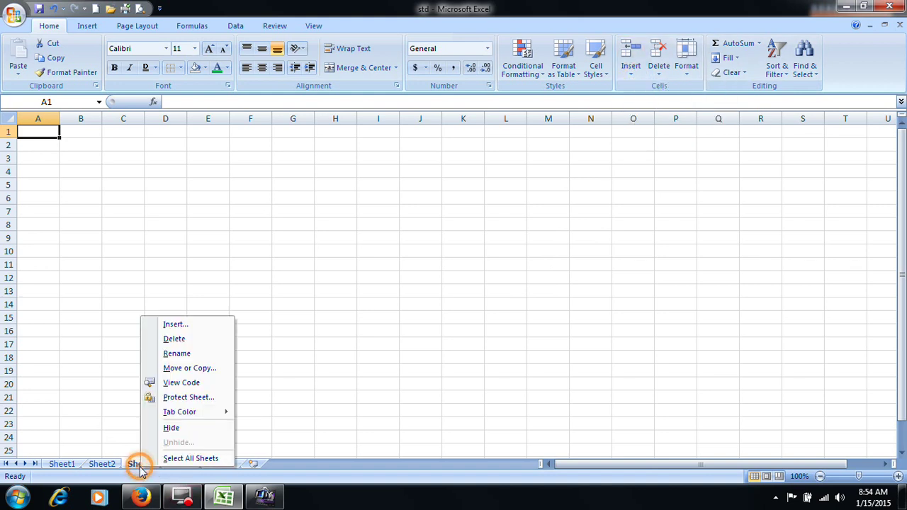
{"action": "left_click", "coordinate": [203, 323]}
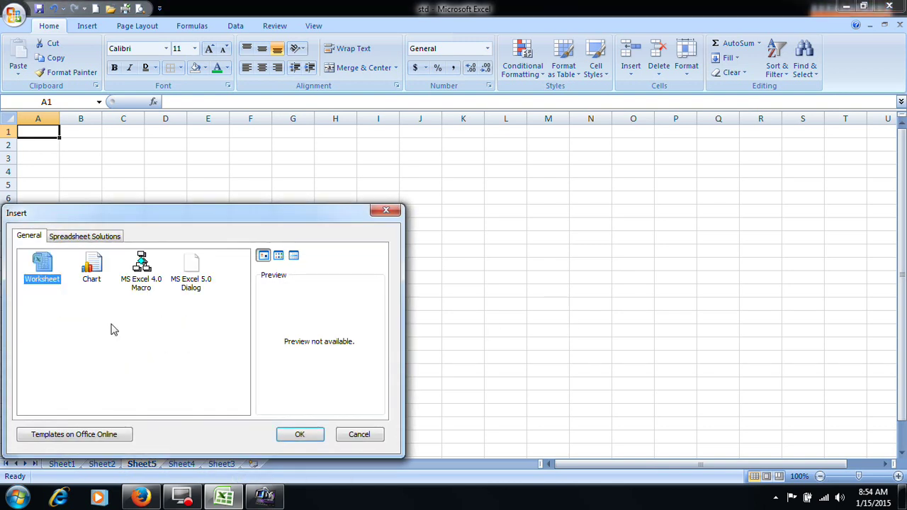
{"action": "left_click", "coordinate": [298, 434]}
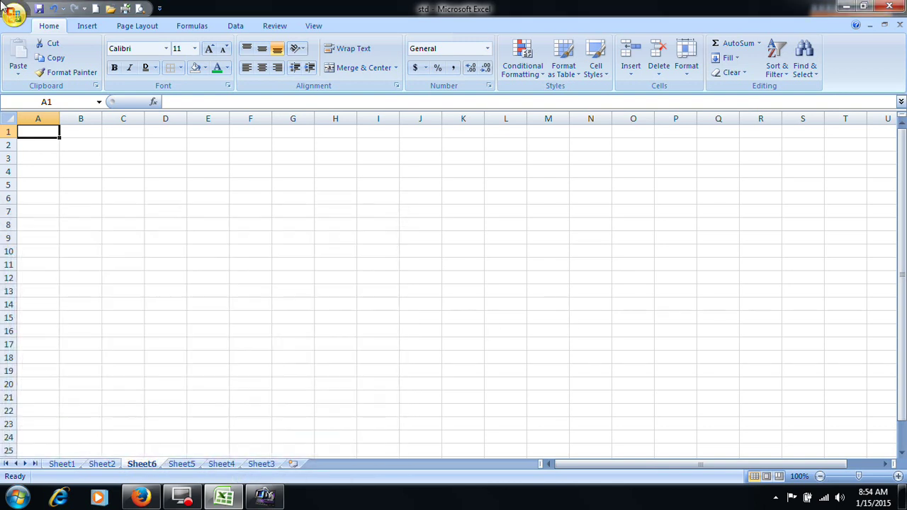
{"action": "left_click", "coordinate": [296, 465]}
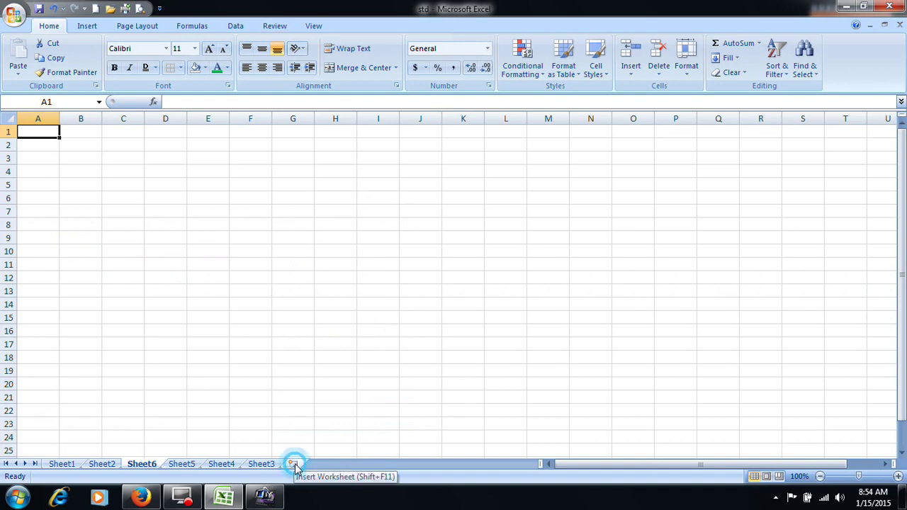
{"action": "left_click", "coordinate": [334, 465]}
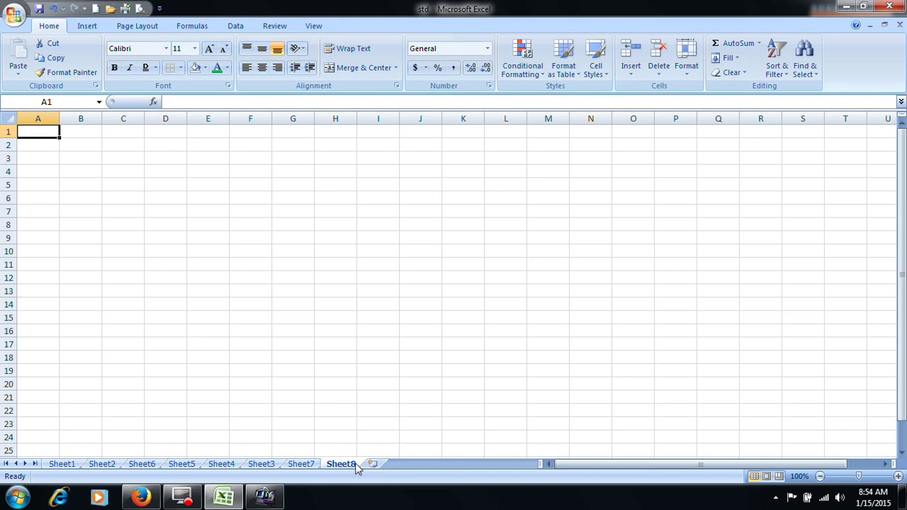
Insert three more worksheets before Sheet8, and make Sheet8 the active sheet.
{"action": "key", "text": "shift+F11"}
{"action": "key", "text": "shift+F11"}
{"action": "key", "text": "shift+F11"}
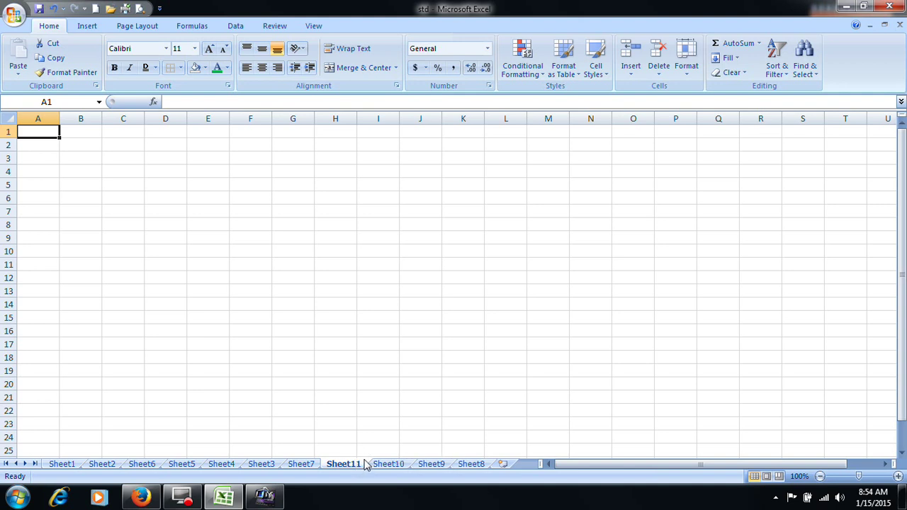
{"action": "left_click", "coordinate": [471, 463]}
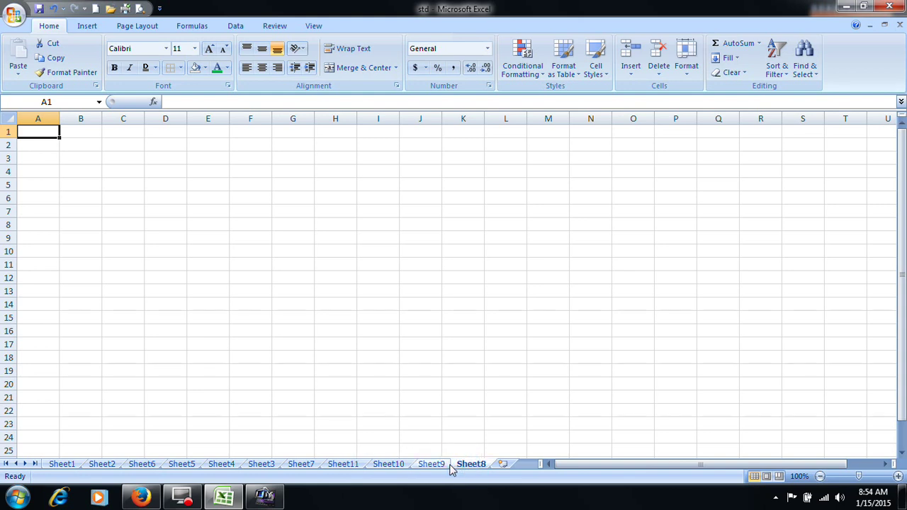
Delete the three empty worksheets Sheet8, Sheet9 and Sheet10 one after the other.
{"action": "left_click", "coordinate": [474, 464]}
{"action": "left_click", "coordinate": [660, 74]}
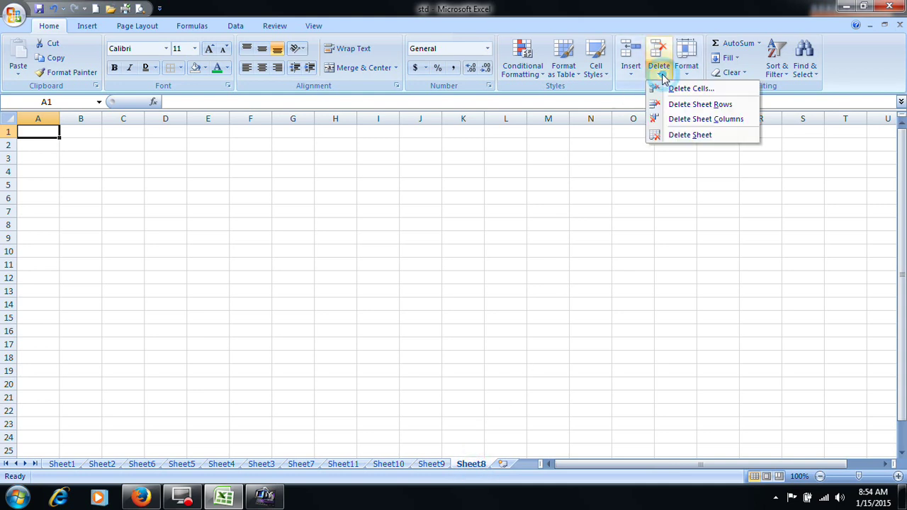
{"action": "left_click", "coordinate": [701, 137]}
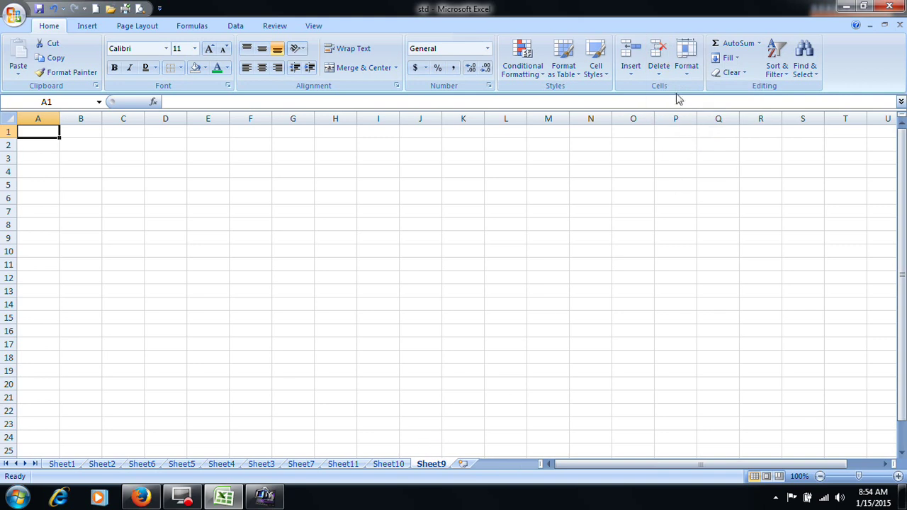
{"action": "left_click", "coordinate": [659, 77]}
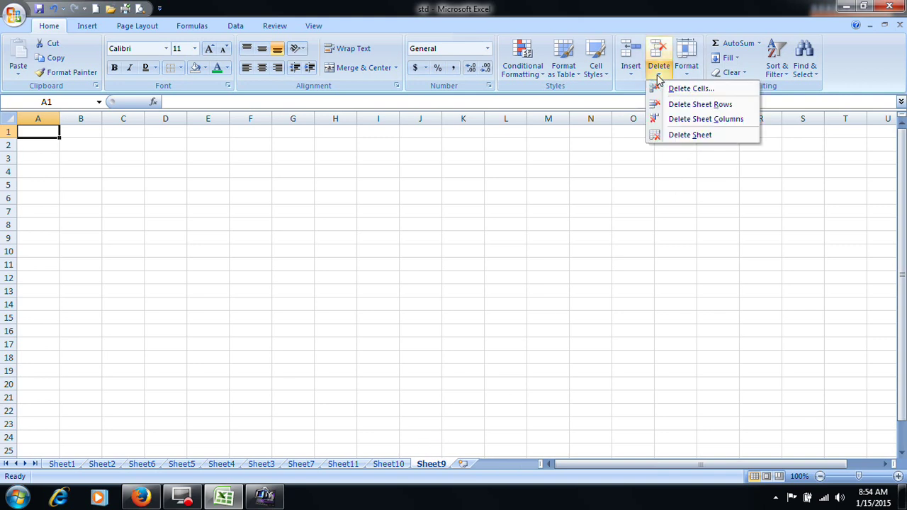
{"action": "left_click", "coordinate": [683, 135]}
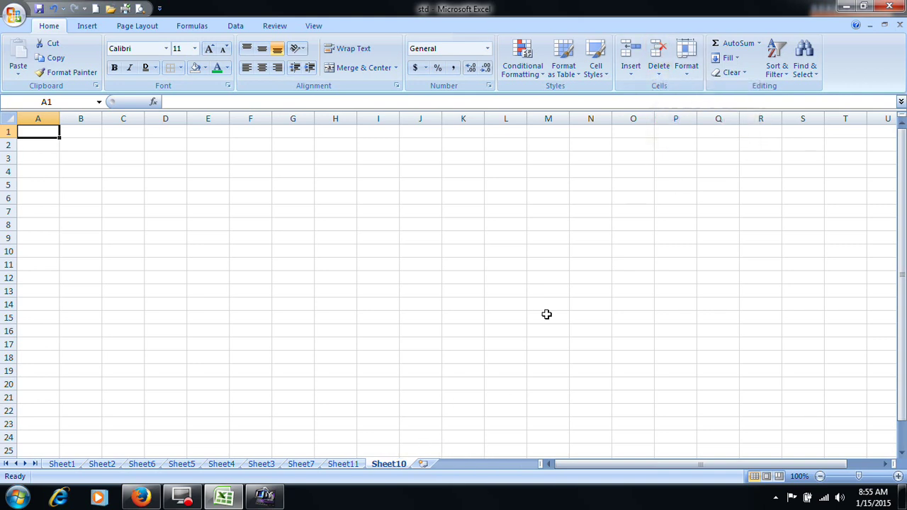
{"action": "right_click", "coordinate": [393, 468]}
{"action": "left_click", "coordinate": [434, 337]}
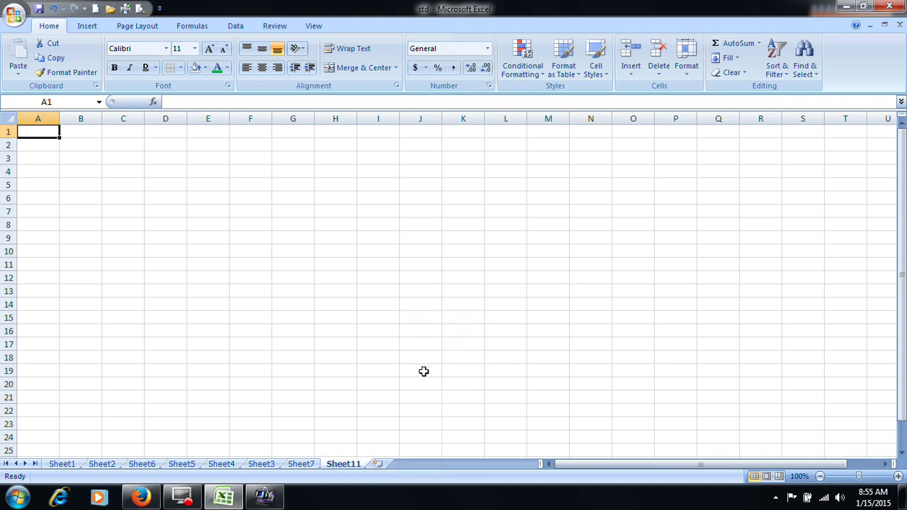
Enter the sample entries ds, fsad, fsad and dfsad in cells F14 to F17 of Sheet11.
{"action": "left_click", "coordinate": [247, 304]}
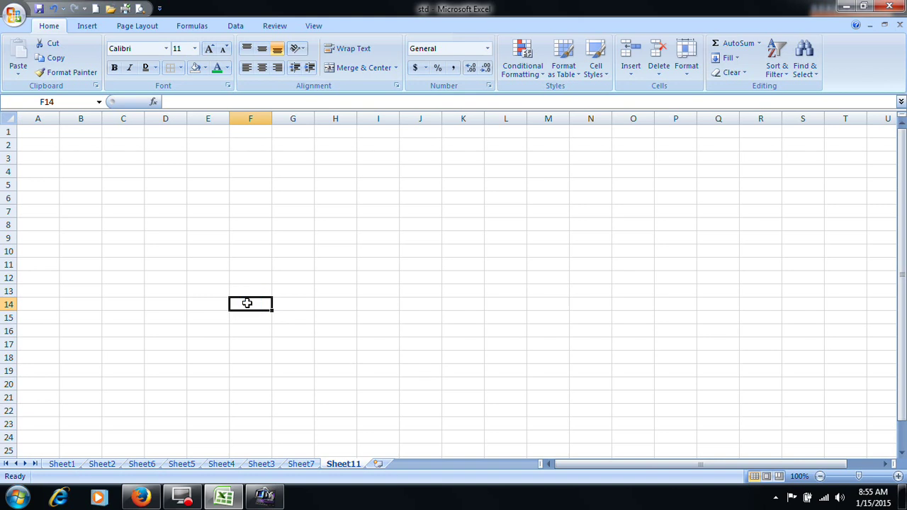
{"action": "type", "text": "ds"}
{"action": "key", "text": "Return"}
{"action": "type", "text": "fsad"}
{"action": "key", "text": "Return"}
{"action": "type", "text": "fsad"}
{"action": "key", "text": "Return"}
{"action": "type", "text": "dfsad"}
{"action": "key", "text": "Return"}
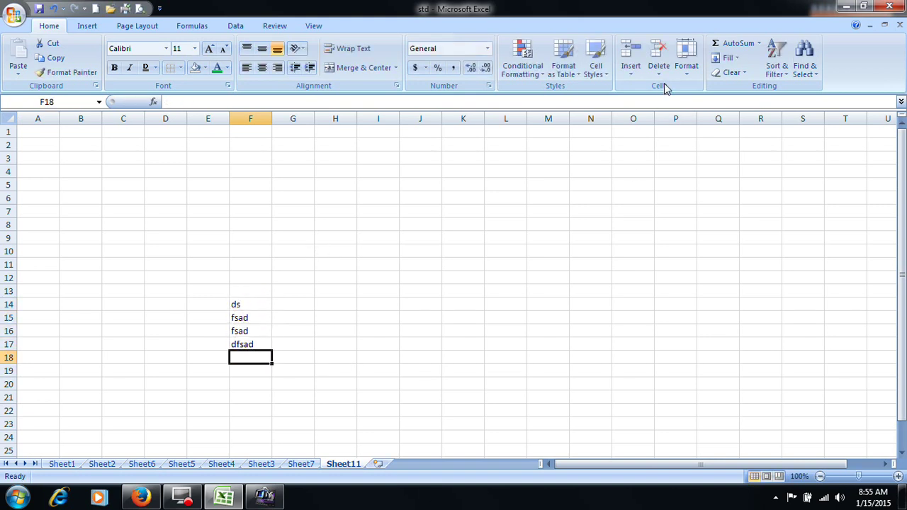
{"action": "left_click", "coordinate": [659, 68]}
{"action": "left_click", "coordinate": [682, 133]}
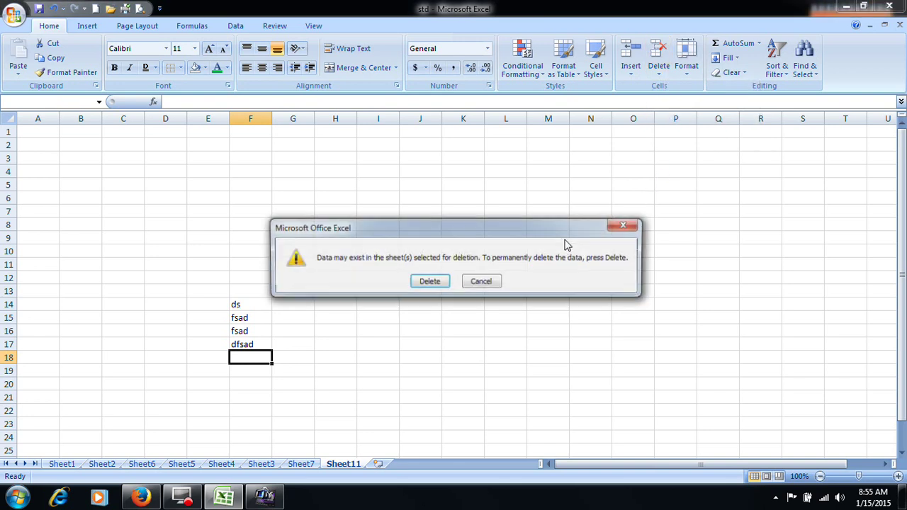
{"action": "left_click_drag", "start_coordinate": [403, 234], "coordinate": [409, 208]}
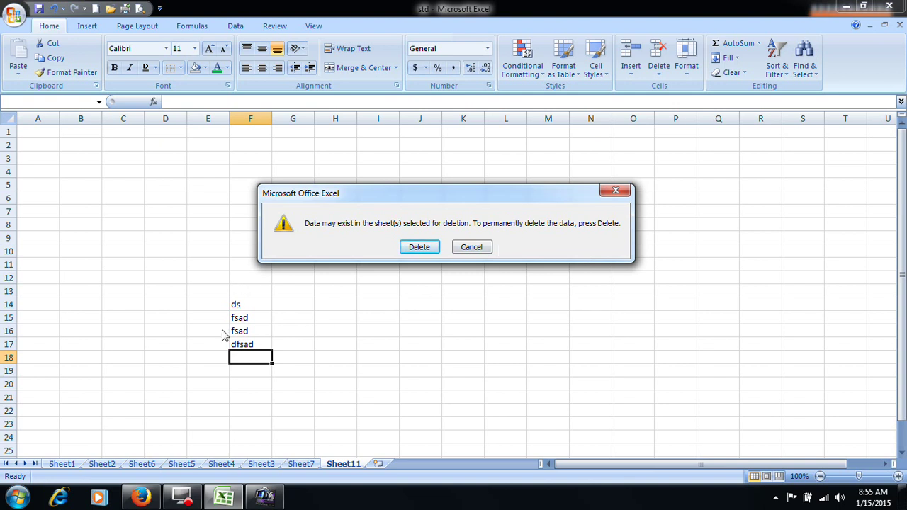
{"action": "left_click", "coordinate": [488, 246]}
Permanently delete Sheet11 together with its data, and delete the empty Sheet7.
{"action": "left_click_drag", "start_coordinate": [239, 303], "coordinate": [250, 344]}
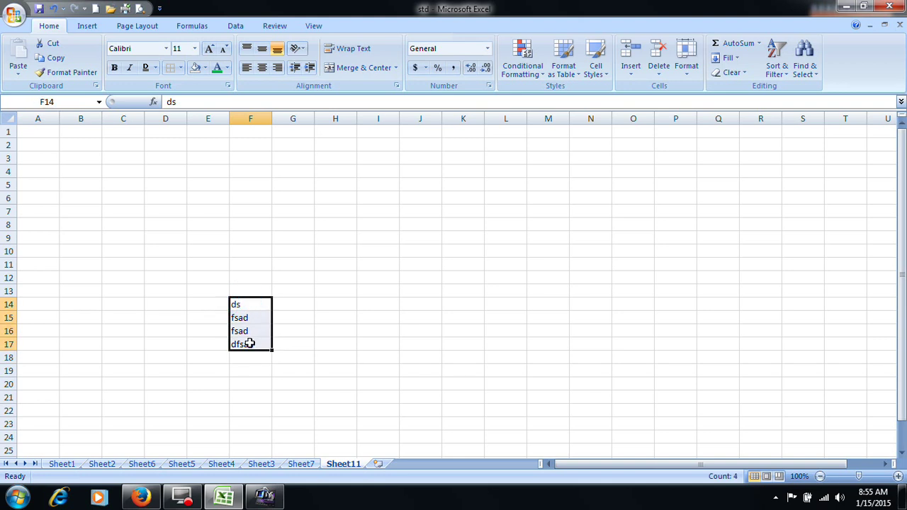
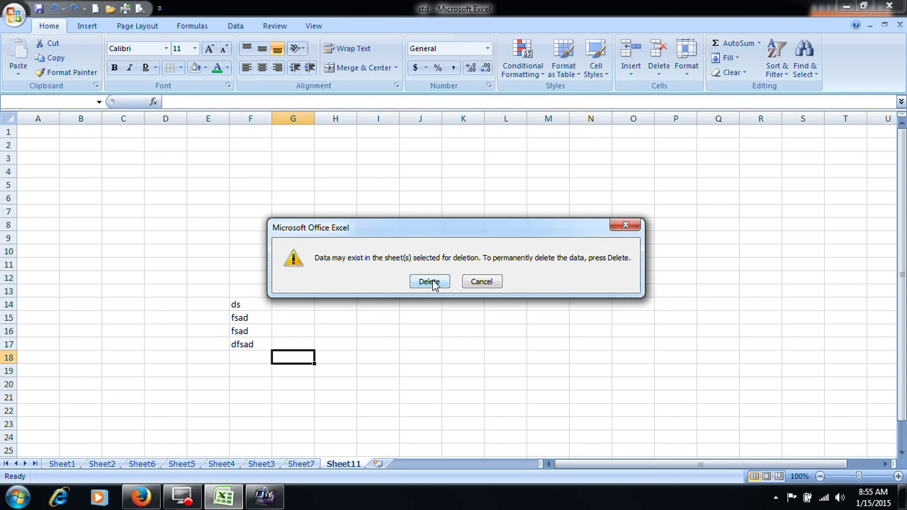
{"action": "left_click", "coordinate": [432, 281]}
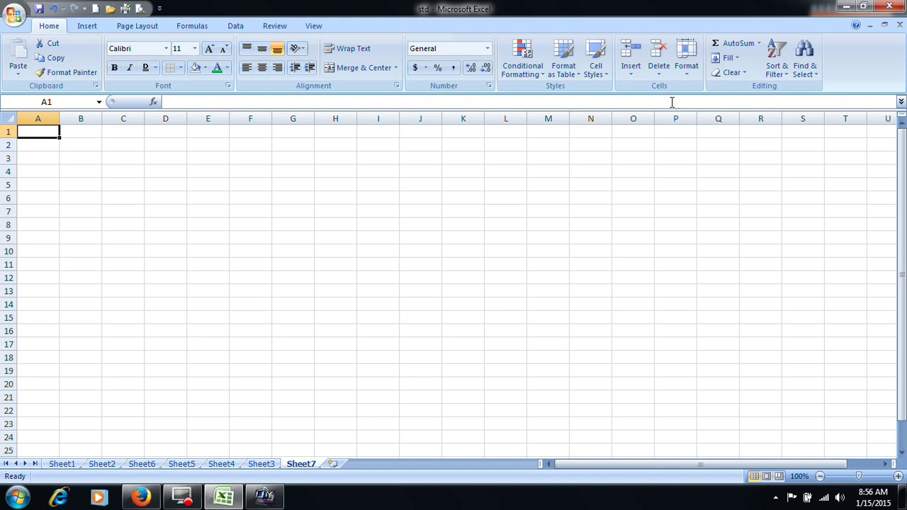
{"action": "left_click", "coordinate": [659, 70]}
{"action": "left_click", "coordinate": [688, 134]}
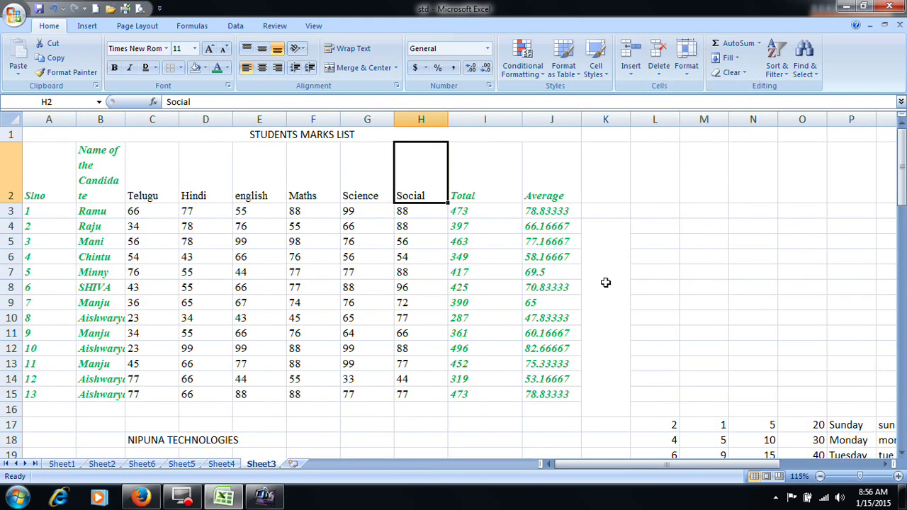
Select Sheet4, Sheet5, Sheet6, Sheet2 and Sheet1 as a group and delete them together, keeping Sheet3.
{"action": "left_click", "coordinate": [221, 464]}
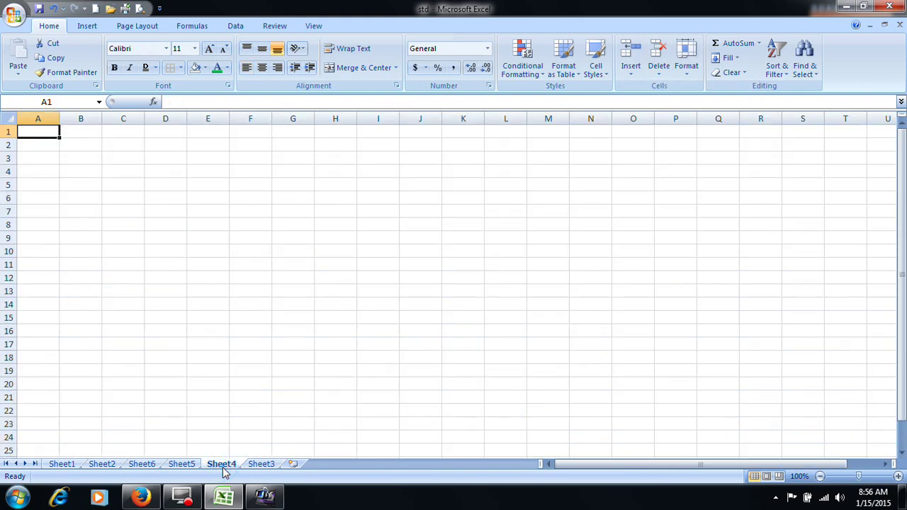
{"action": "left_click", "coordinate": [181, 465], "text": "ctrl"}
{"action": "left_click", "coordinate": [142, 464], "text": "ctrl"}
{"action": "left_click", "coordinate": [101, 464], "text": "ctrl"}
{"action": "left_click", "coordinate": [62, 464], "text": "ctrl"}
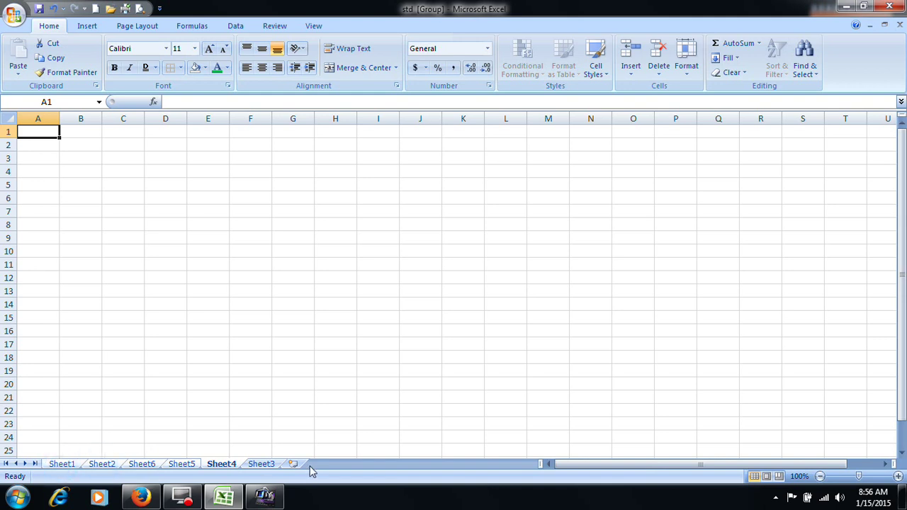
{"action": "left_click", "coordinate": [660, 74]}
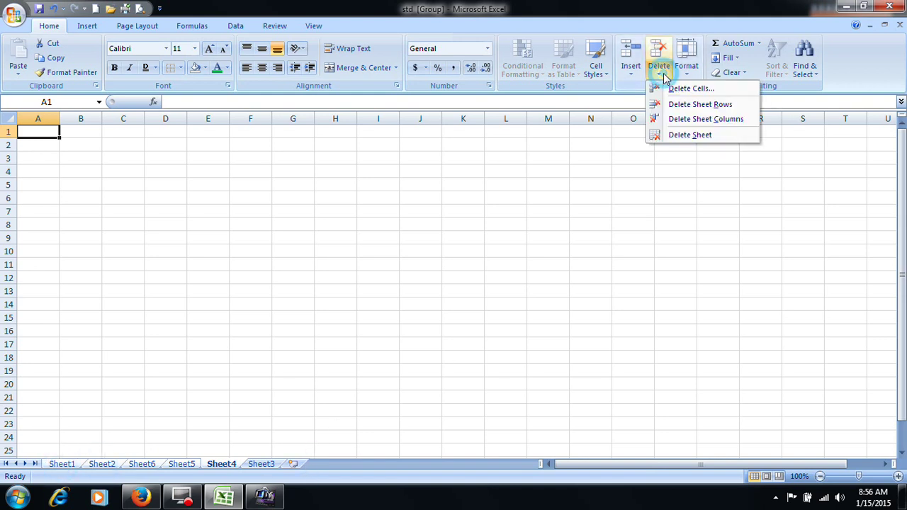
{"action": "left_click", "coordinate": [690, 135]}
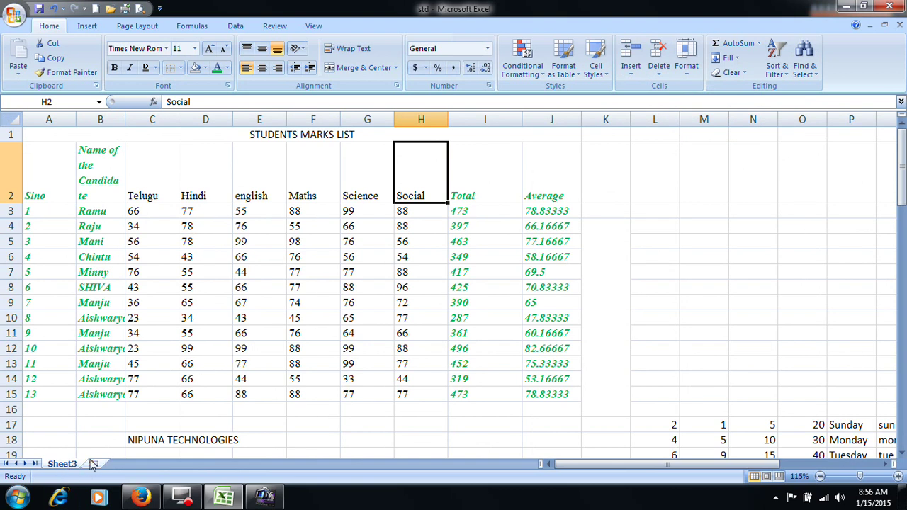
Try twice to delete Sheet3, the only worksheet left in the workbook.
{"action": "left_click", "coordinate": [658, 74]}
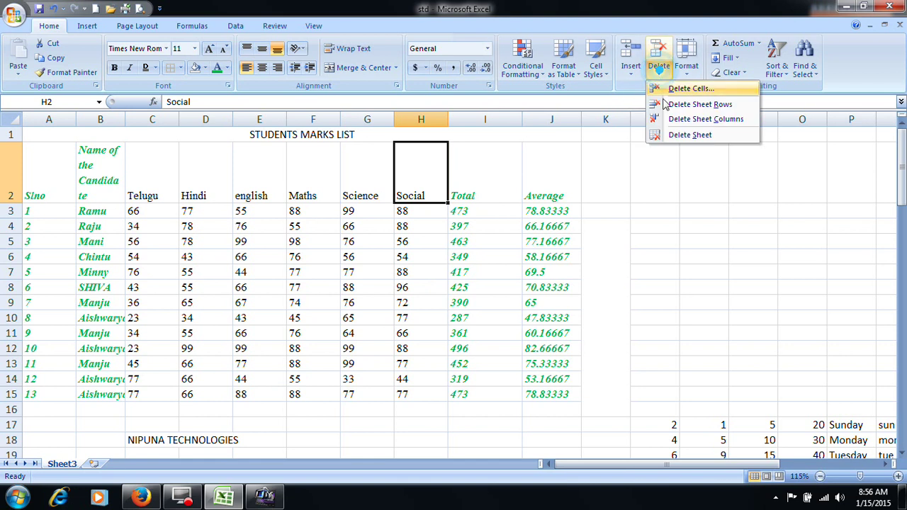
{"action": "left_click", "coordinate": [674, 135]}
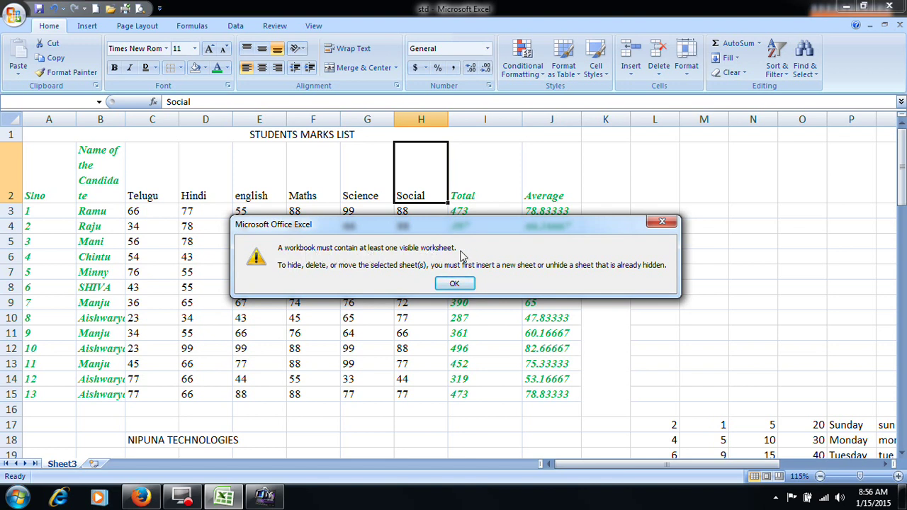
{"action": "left_click", "coordinate": [659, 222]}
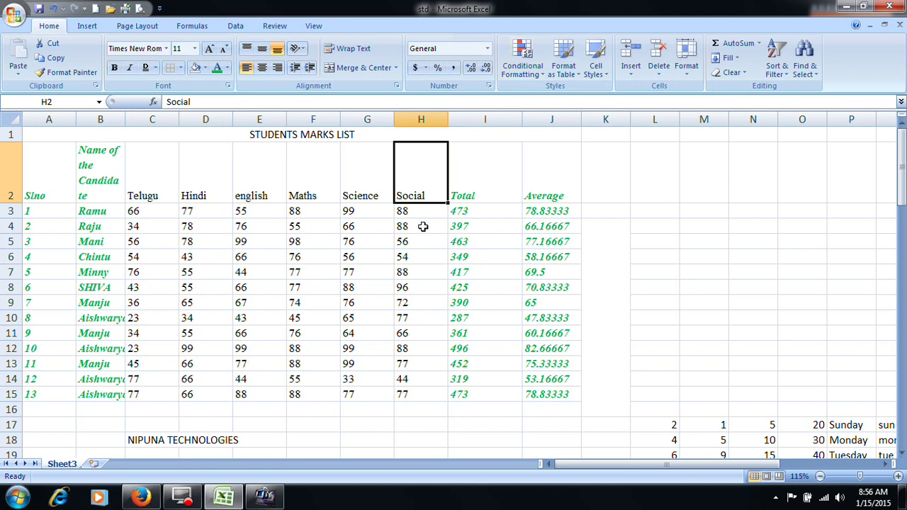
{"action": "left_click", "coordinate": [659, 68]}
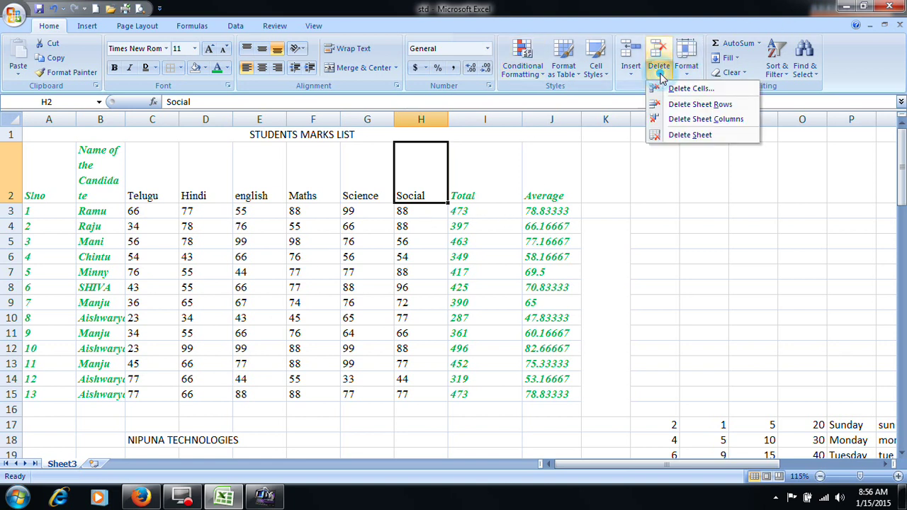
{"action": "left_click", "coordinate": [697, 141]}
{"action": "left_click", "coordinate": [662, 224]}
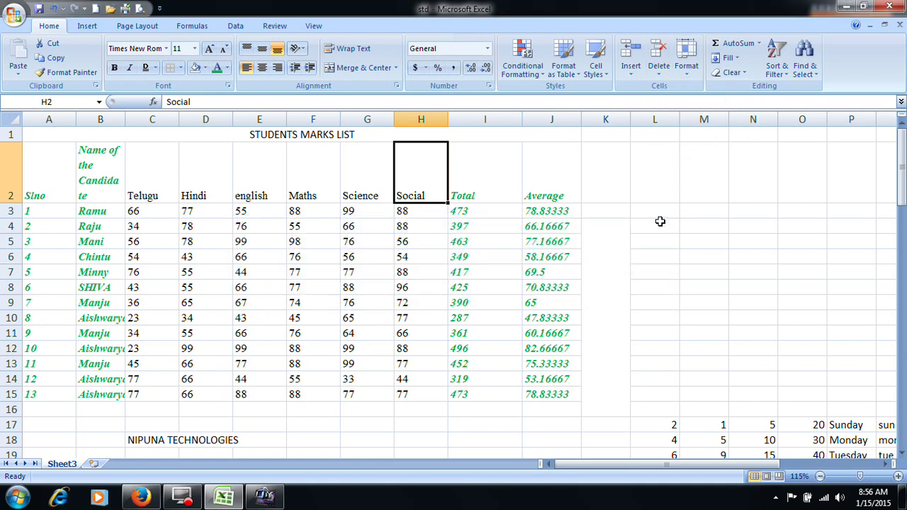
Review the insert and delete options for cells, rows, columns and sheets from the Total column, without applying any.
{"action": "left_click", "coordinate": [457, 211]}
{"action": "scroll", "coordinate": [456, 212], "scroll_direction": "down", "scroll_amount": 2}
{"action": "scroll", "coordinate": [455, 212], "scroll_direction": "up", "scroll_amount": 2}
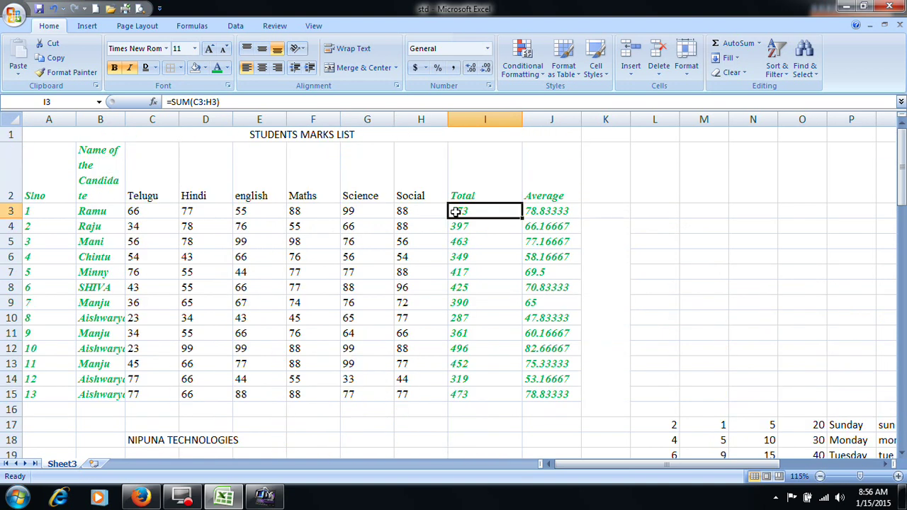
{"action": "left_click", "coordinate": [631, 69]}
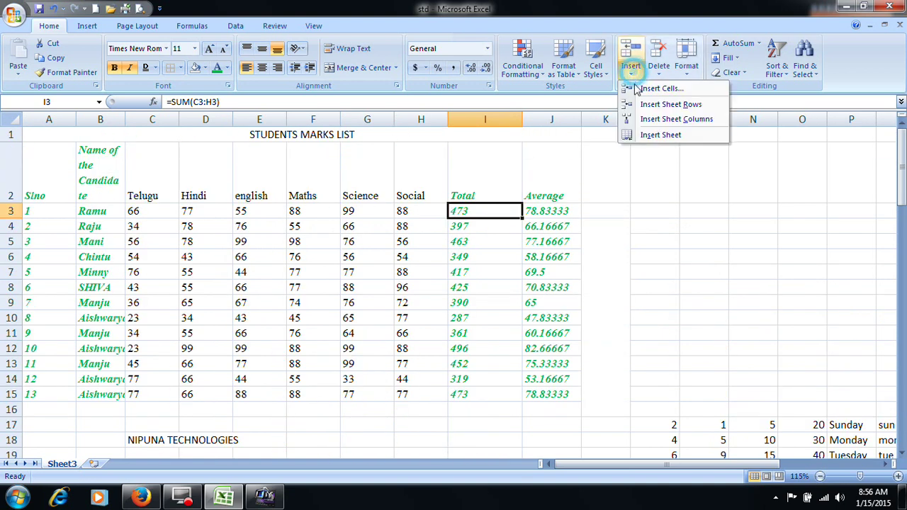
{"action": "left_click", "coordinate": [642, 71]}
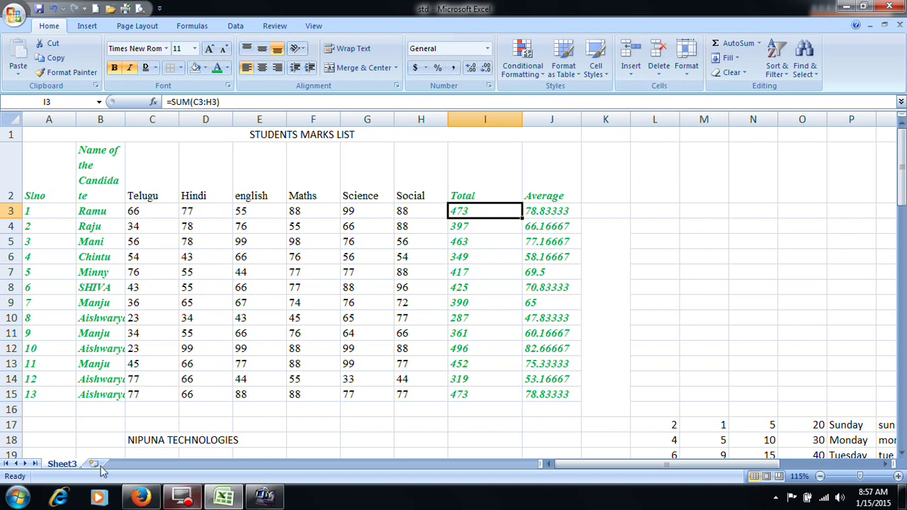
{"action": "left_click", "coordinate": [470, 231]}
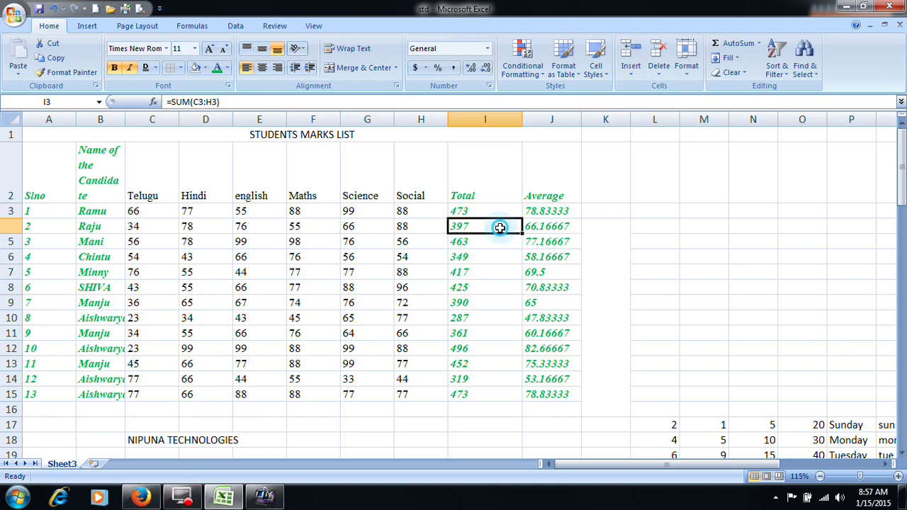
{"action": "left_click", "coordinate": [659, 72]}
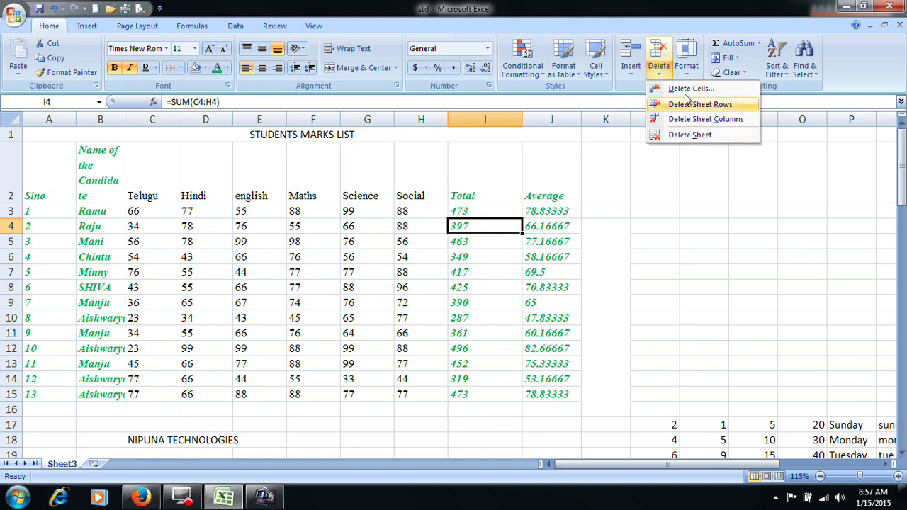
{"action": "left_click", "coordinate": [459, 227]}
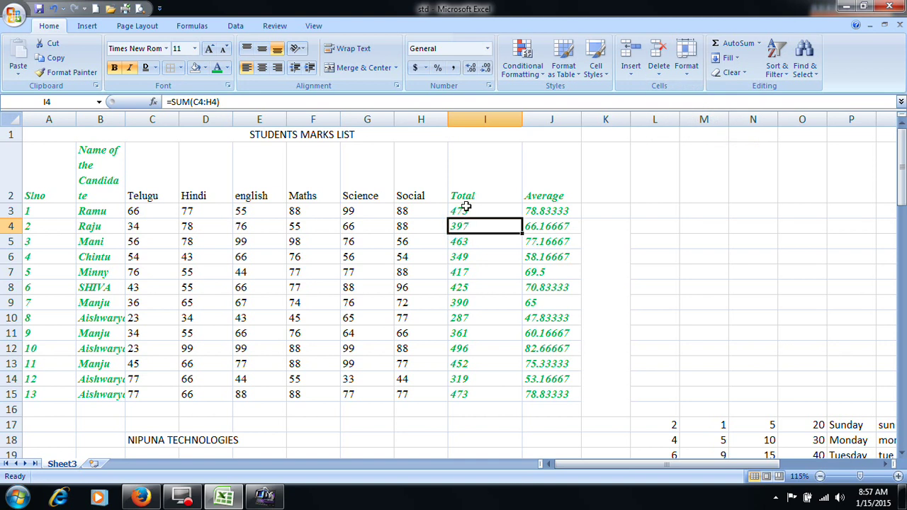
Minimize the workbook window to show the desktop.
{"action": "left_click", "coordinate": [843, 7]}
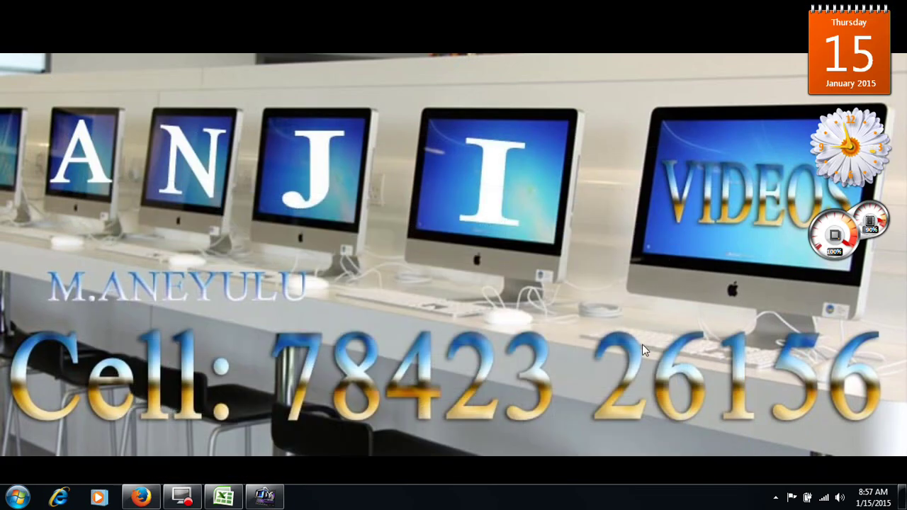